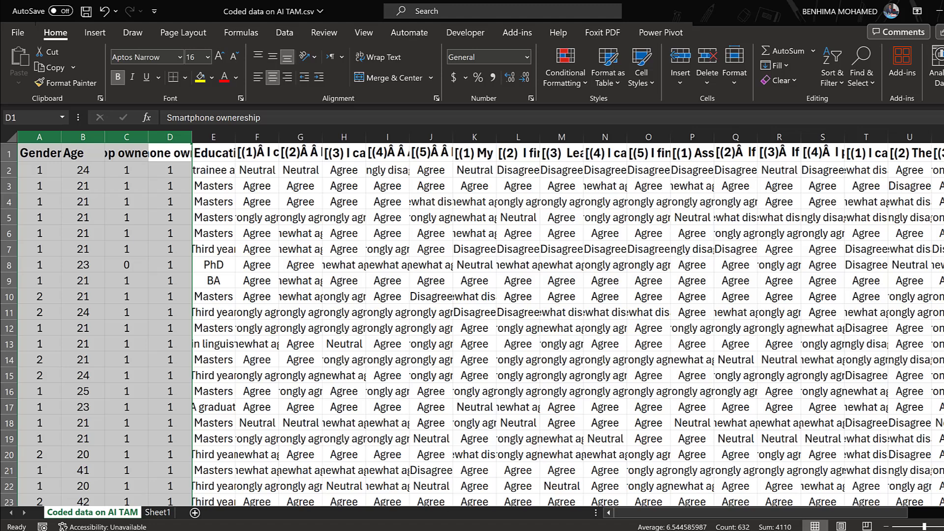
Copy the 'Strongly disagree' column label from the Google Forms grid question, then return to Excel
click(440, 503)
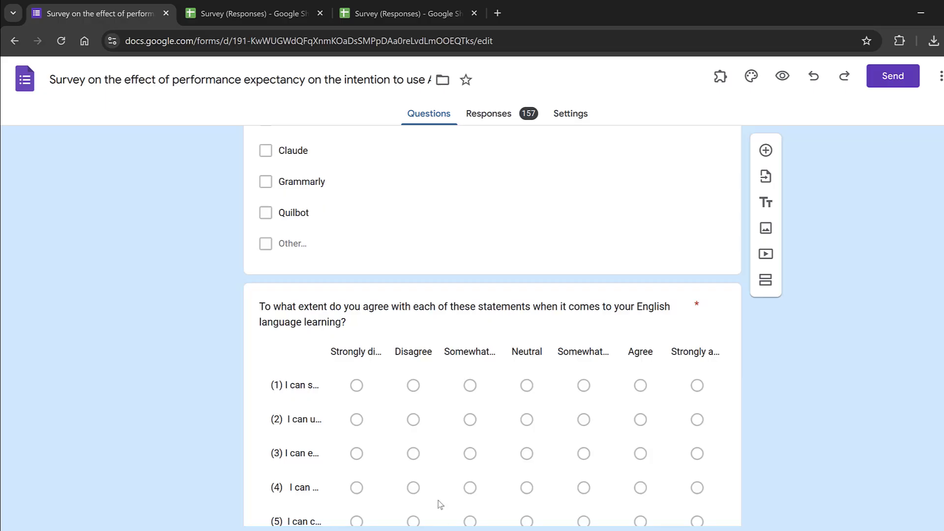
click(355, 356)
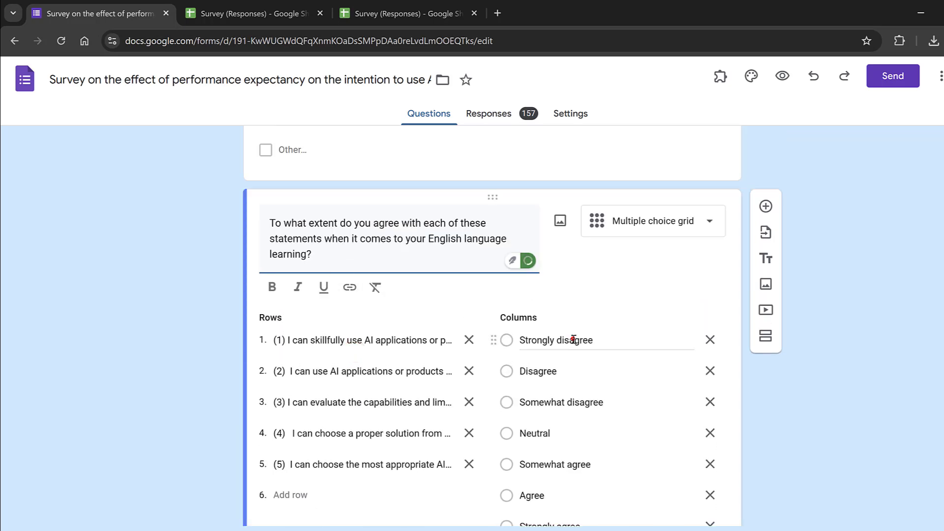
click(574, 339)
right_click(556, 312)
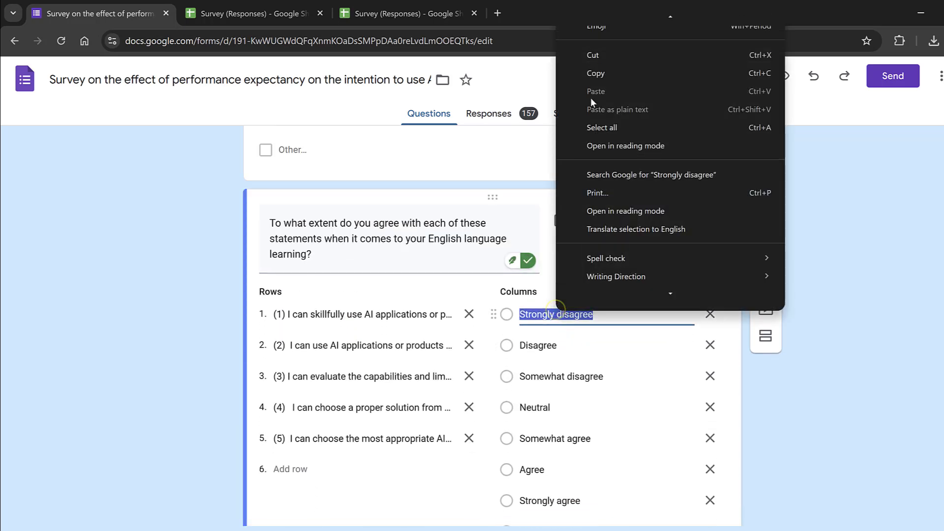
click(596, 73)
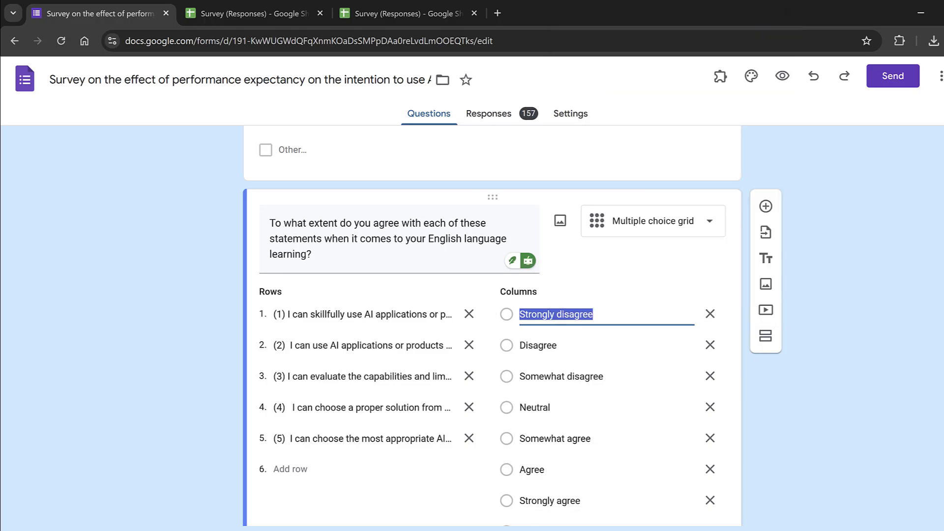
key(alt+Tab)
click(287, 227)
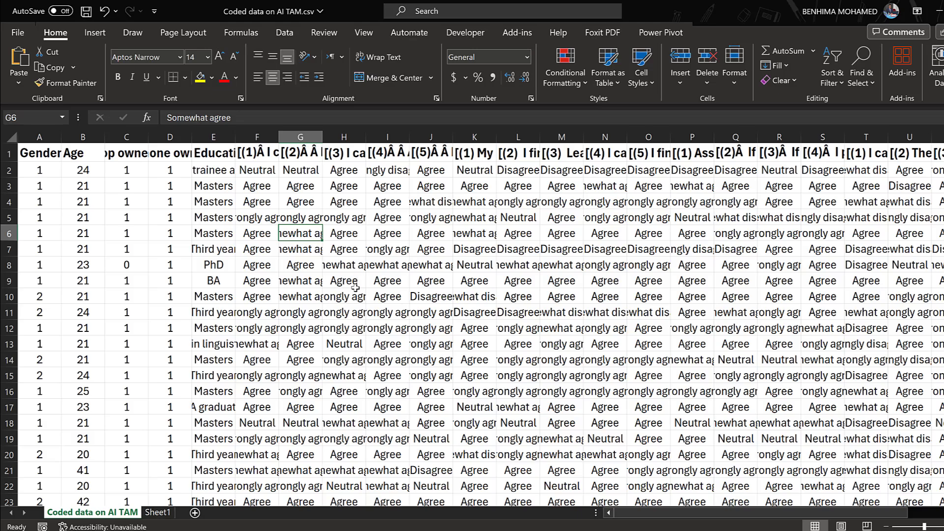
Open Replace from Find & Select with 'Strongly disagree' as the search text, ready for a replacement
key(ctrl+h)
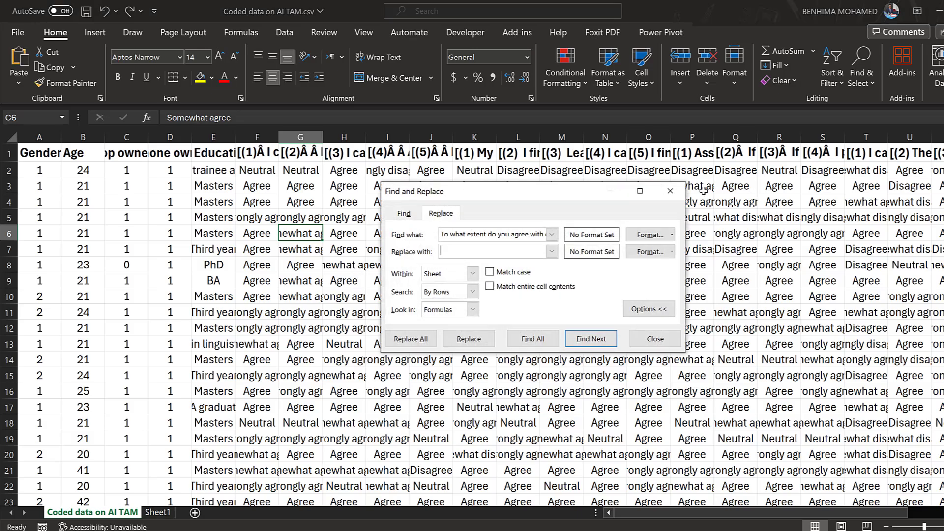
click(670, 191)
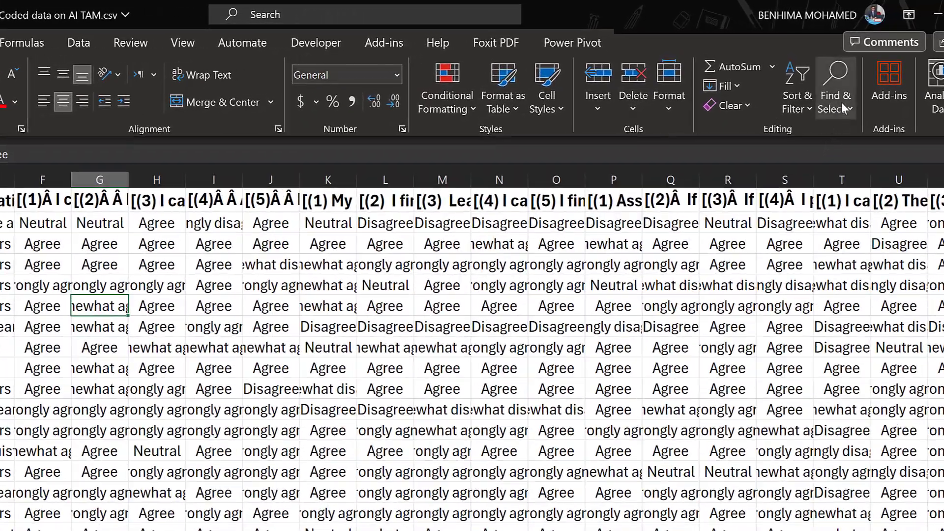
click(863, 81)
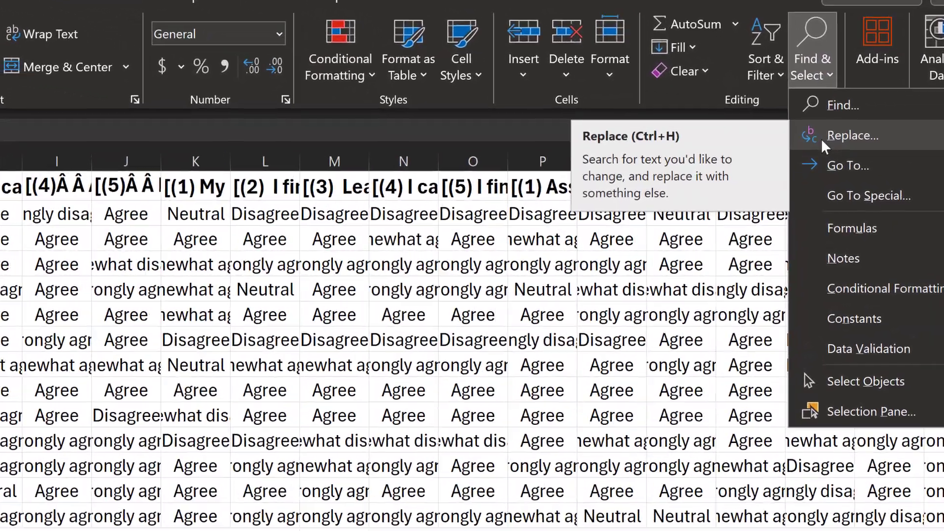
click(821, 137)
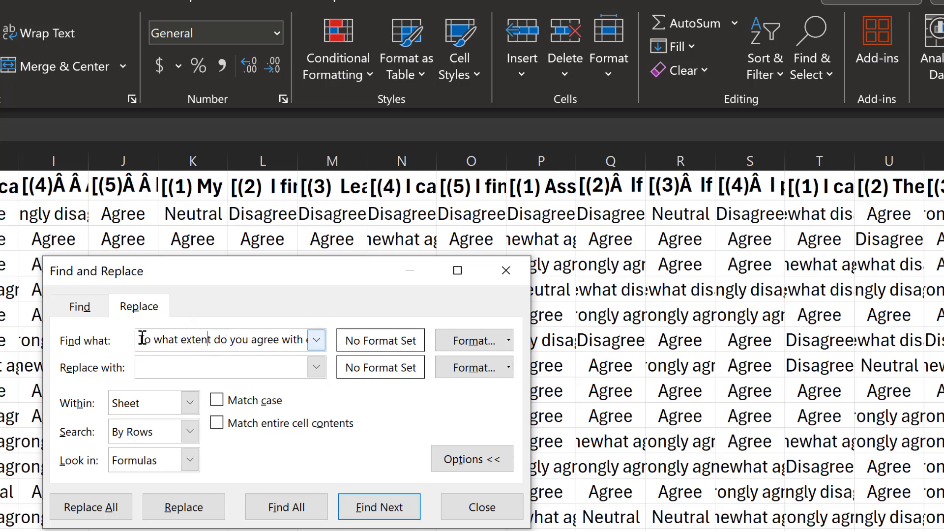
drag(142, 340, 382, 342)
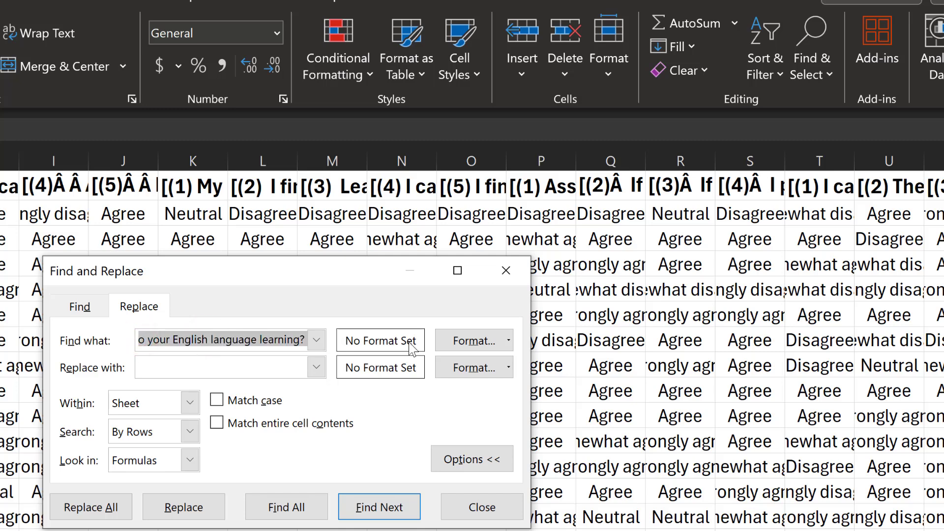
text(Strongly disagree)
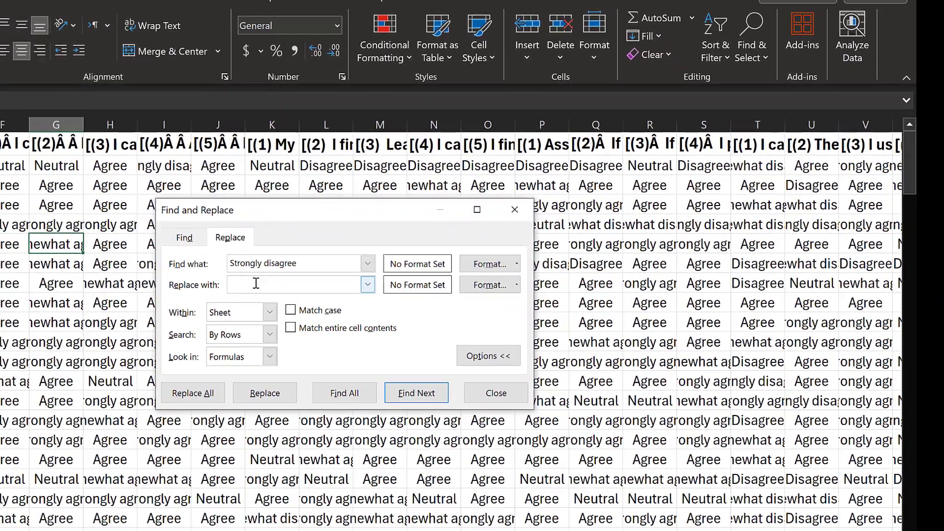
click(171, 364)
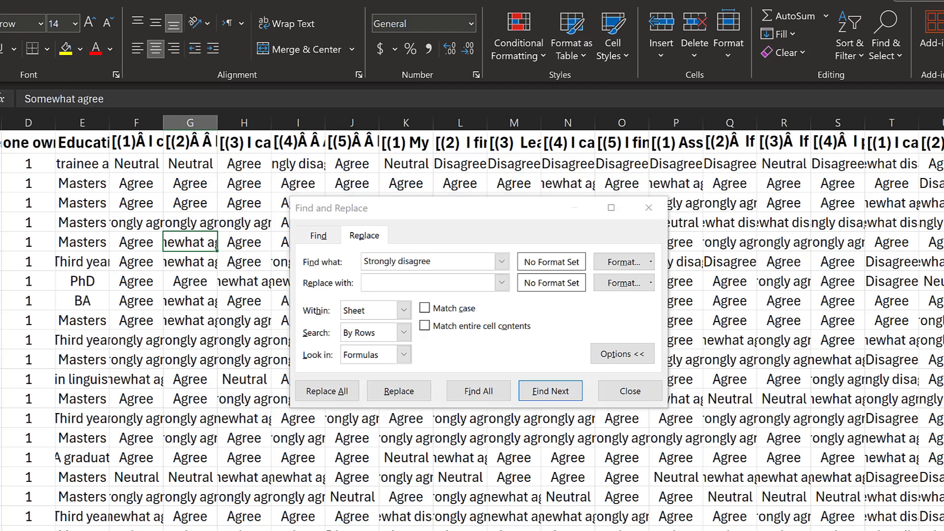
scroll(806, 319, right, 5)
scroll(806, 320, left, 5)
click(377, 529)
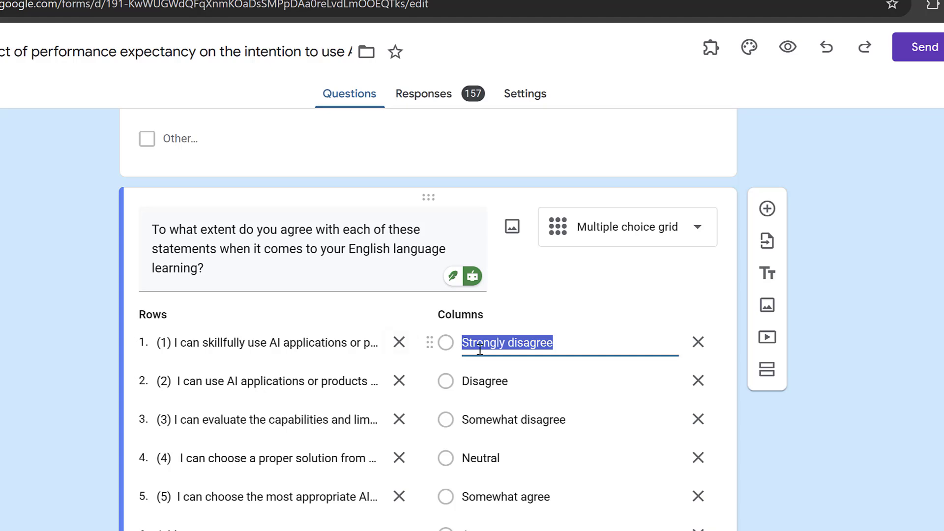
scroll(479, 349, down, 8)
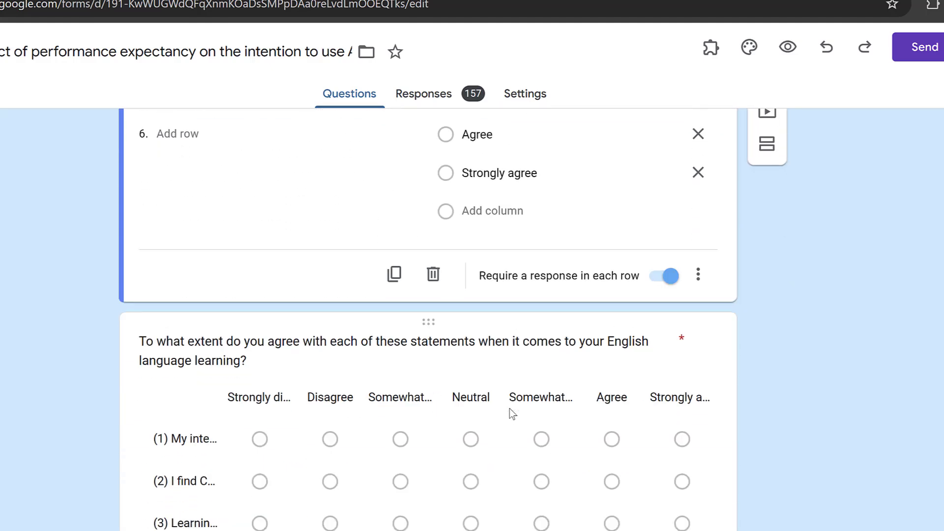
scroll(510, 409, down, 8)
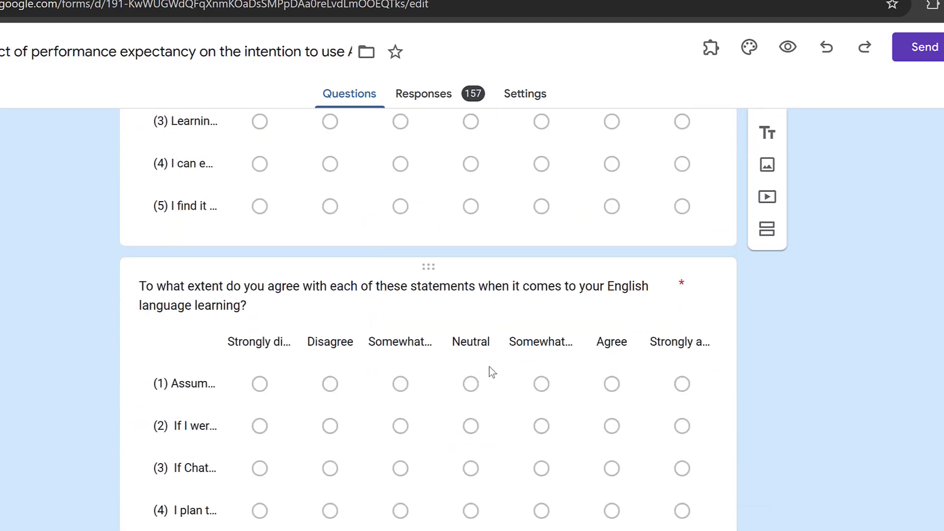
scroll(489, 367, down, 3)
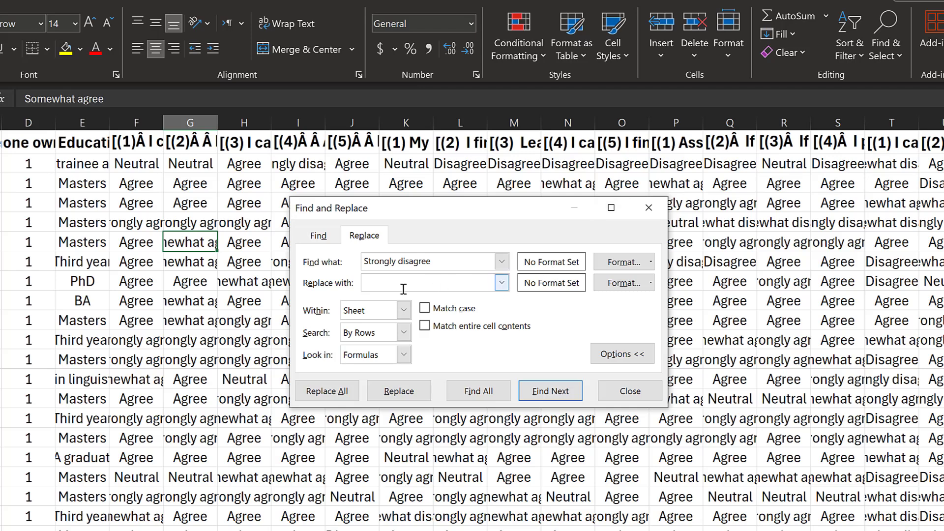
Replace all 'Strongly disagree' answers with 1, matching case (139 replacements)
text(1)
click(423, 309)
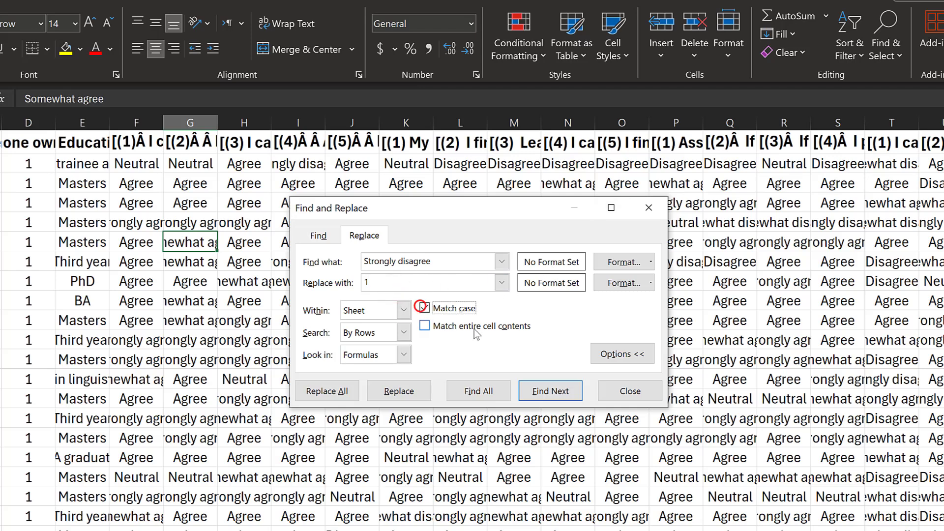
click(326, 392)
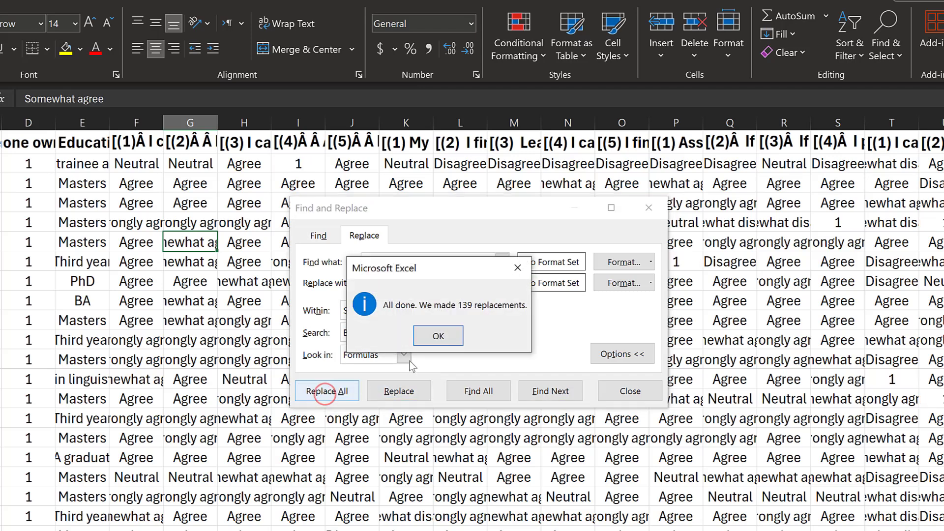
click(438, 335)
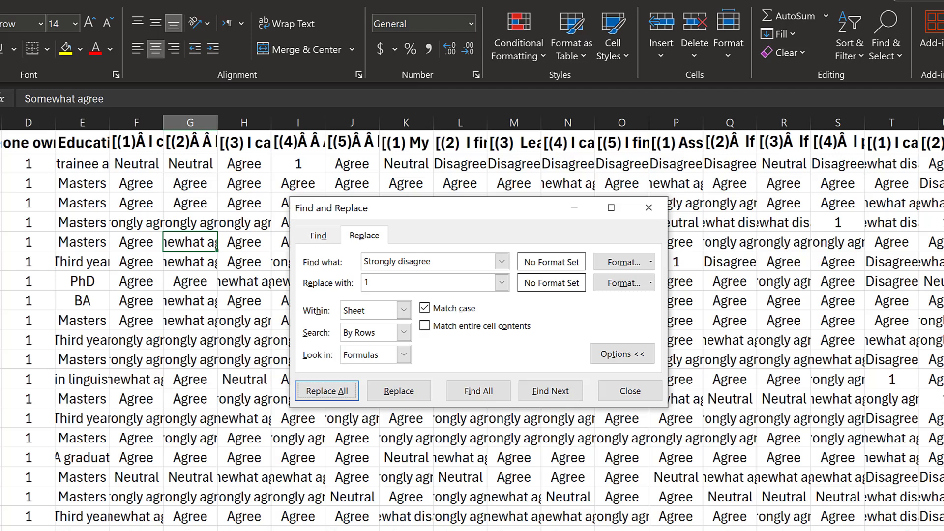
Replace all whole-cell 'Disagree' answers with 2 (235 replacements)
click(403, 263)
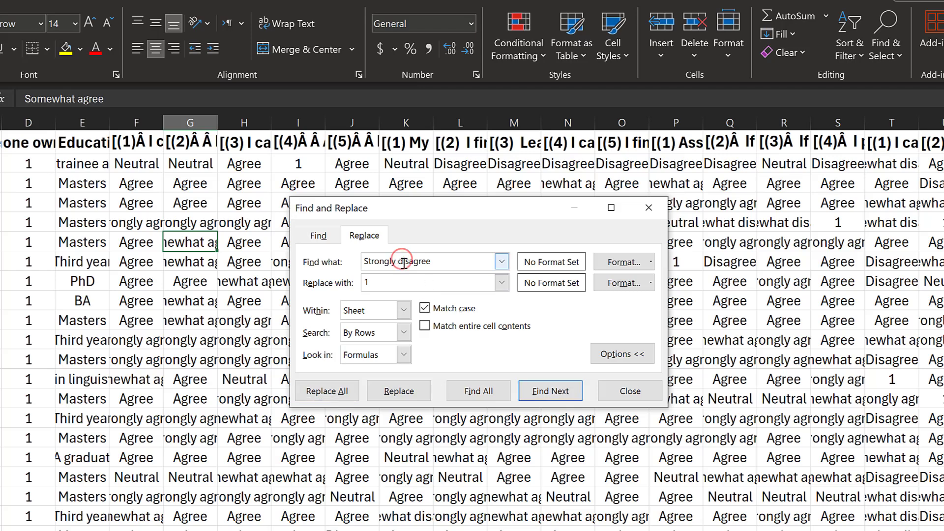
key(BackSpace)
key(BackSpace)
key(BackSpace)
key(BackSpace)
key(BackSpace)
key(BackSpace)
key(BackSpace)
key(BackSpace)
key(BackSpace)
text(2)
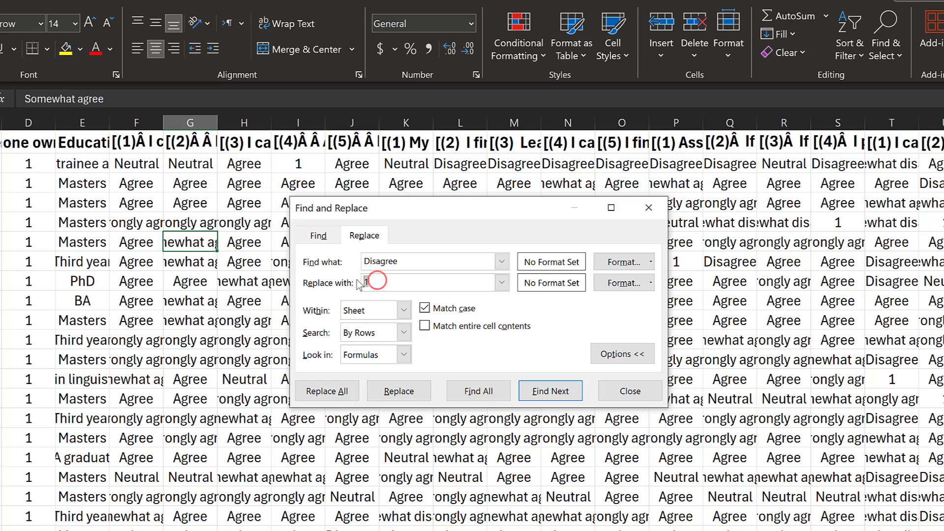
click(433, 328)
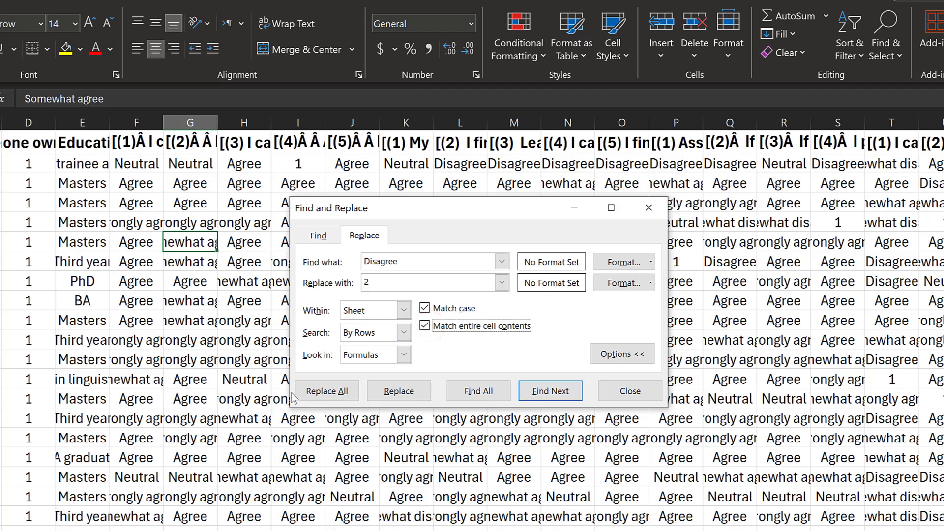
click(322, 391)
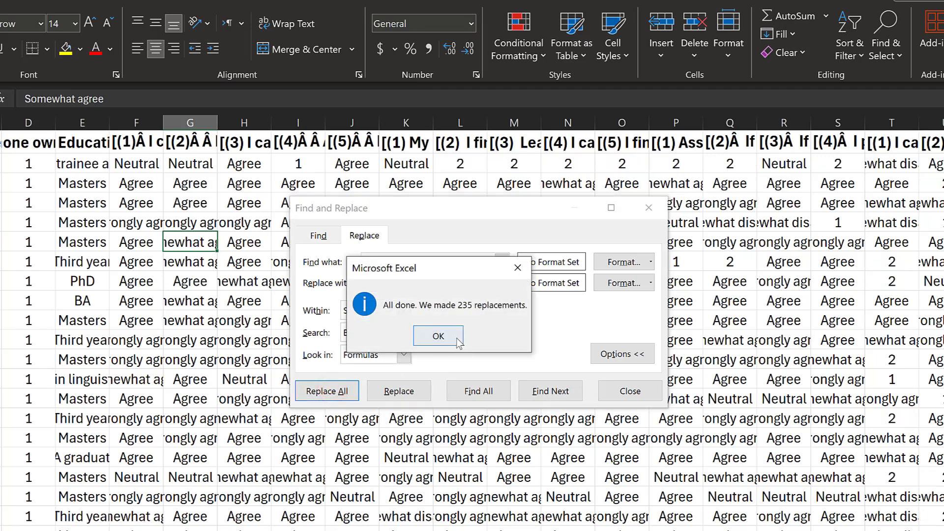
click(457, 338)
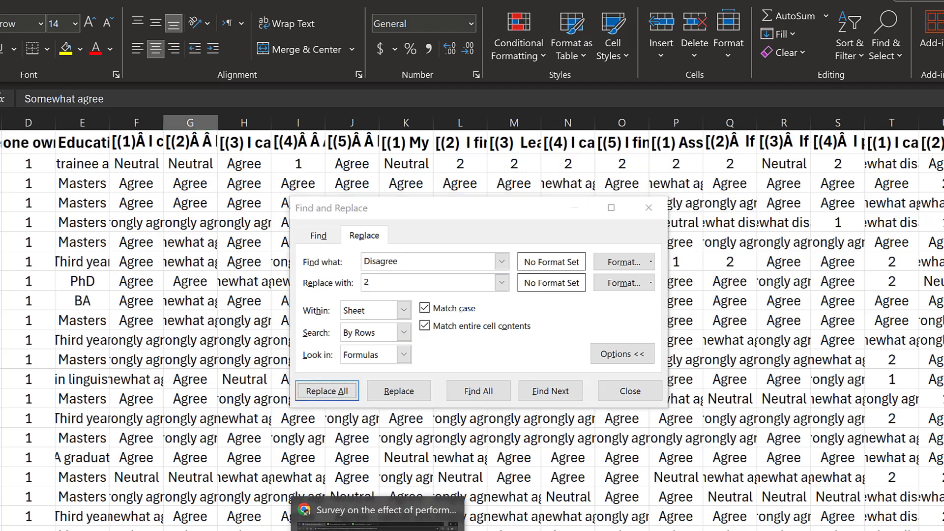
Copy 'Somewhat disagree' from the form and replace all such answers with 3 (163 replacements)
click(379, 516)
click(397, 186)
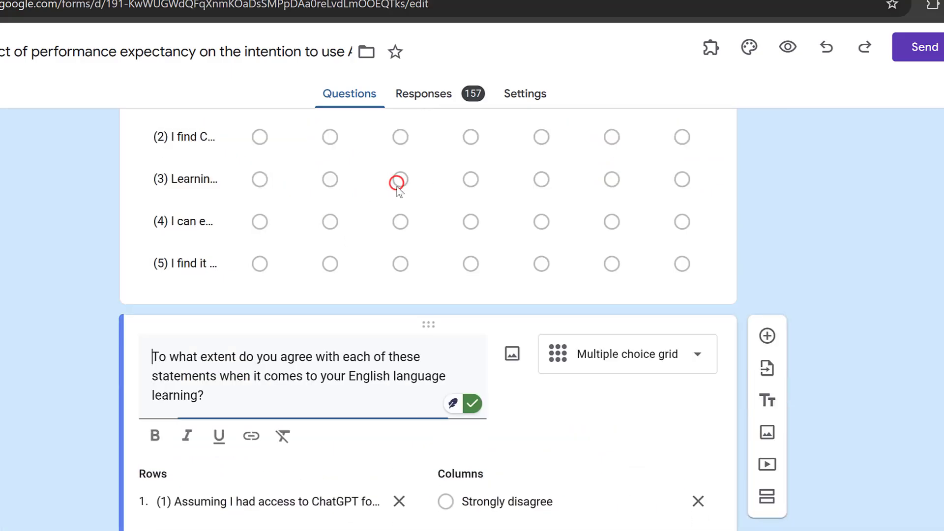
scroll(492, 501, down, 2)
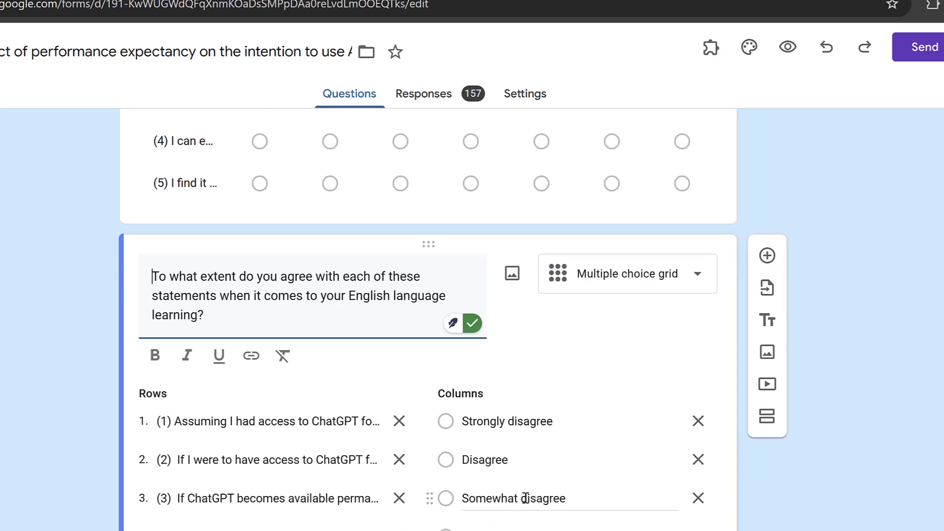
click(525, 498)
key(ctrl+c)
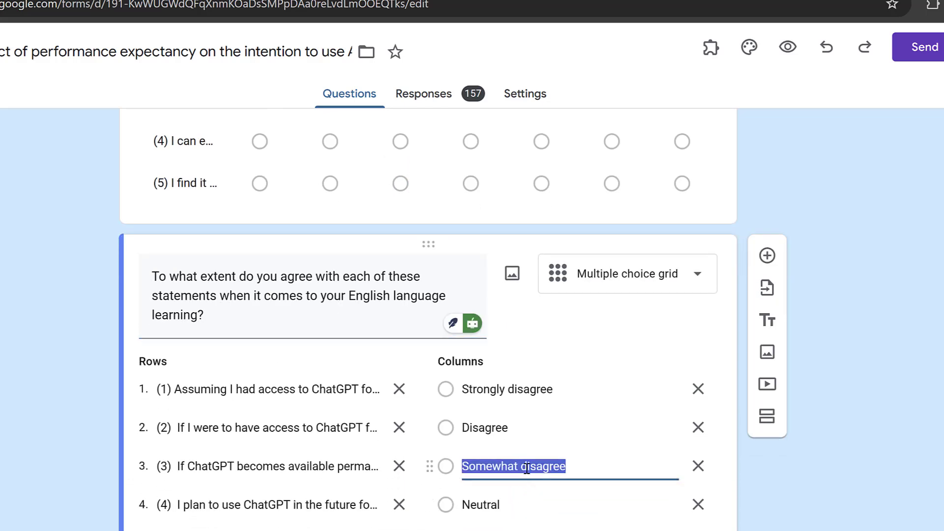
key(alt+Tab)
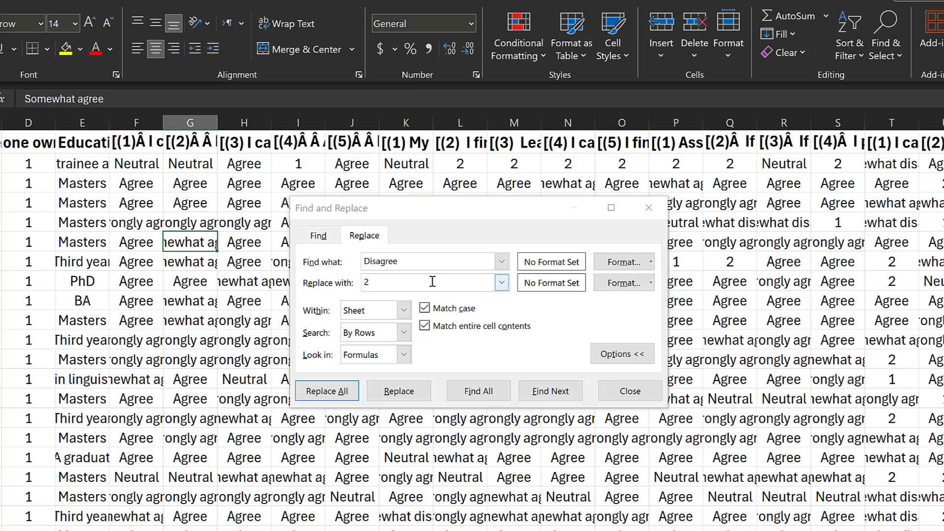
double_click(410, 261)
key(ctrl+v)
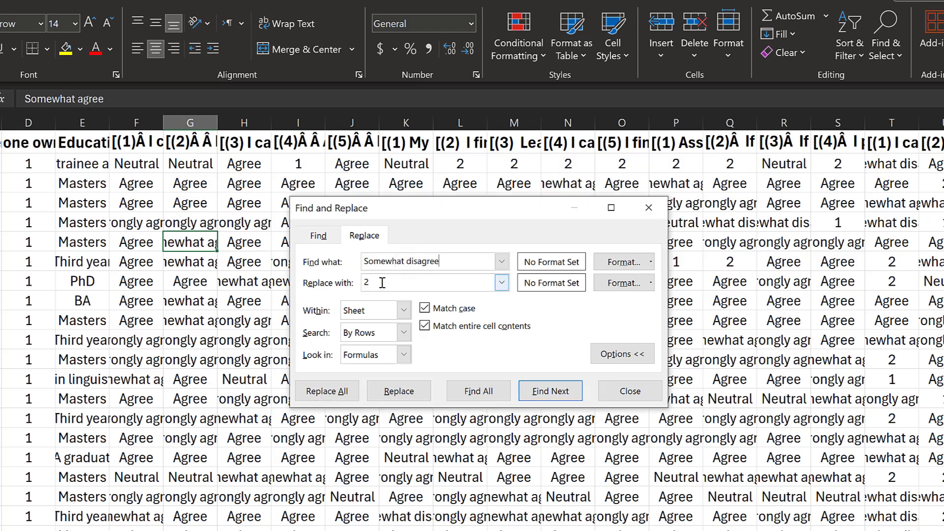
text(3)
click(325, 390)
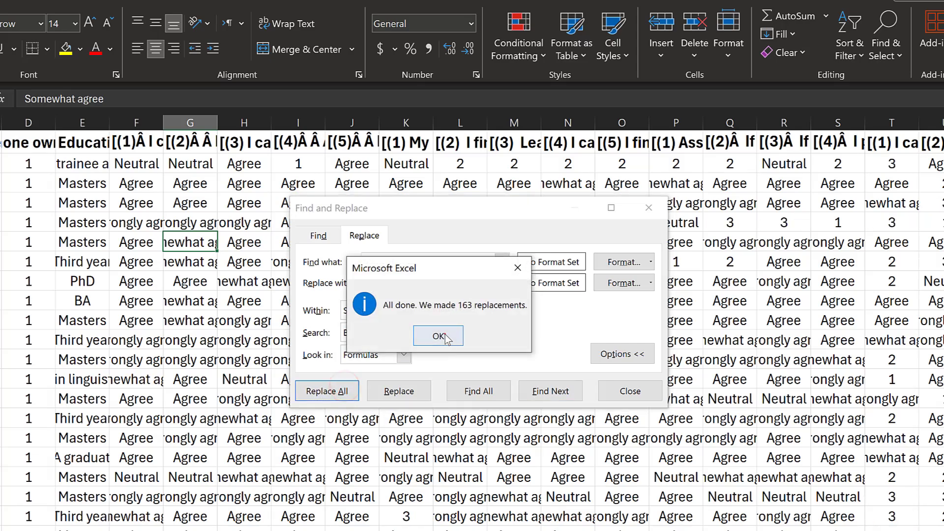
click(439, 336)
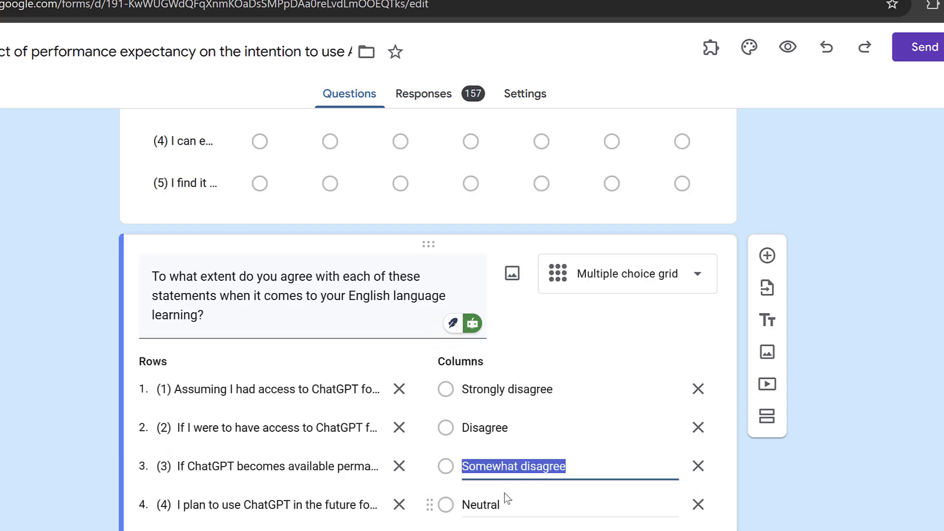
Copy 'Neutral' from the form and replace all Neutral cells with 4
click(489, 502)
key(ctrl+c)
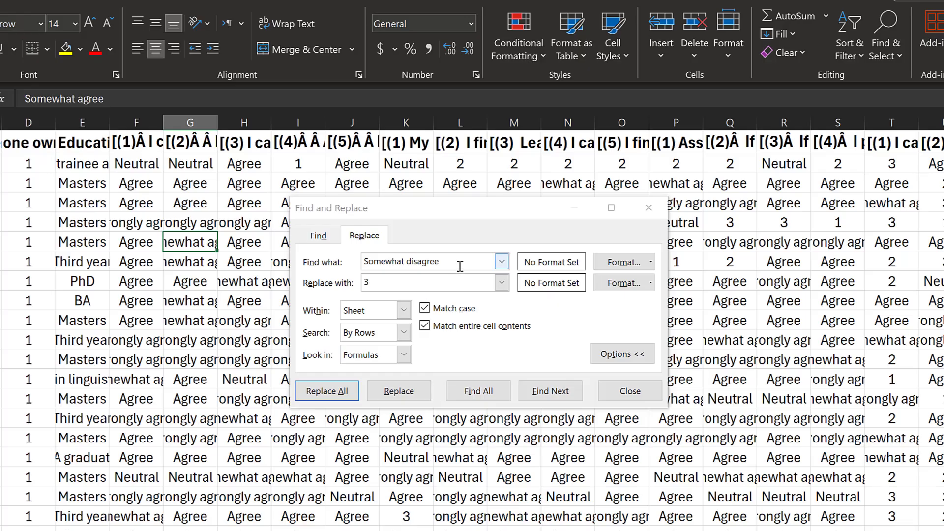
drag(455, 263, 353, 264)
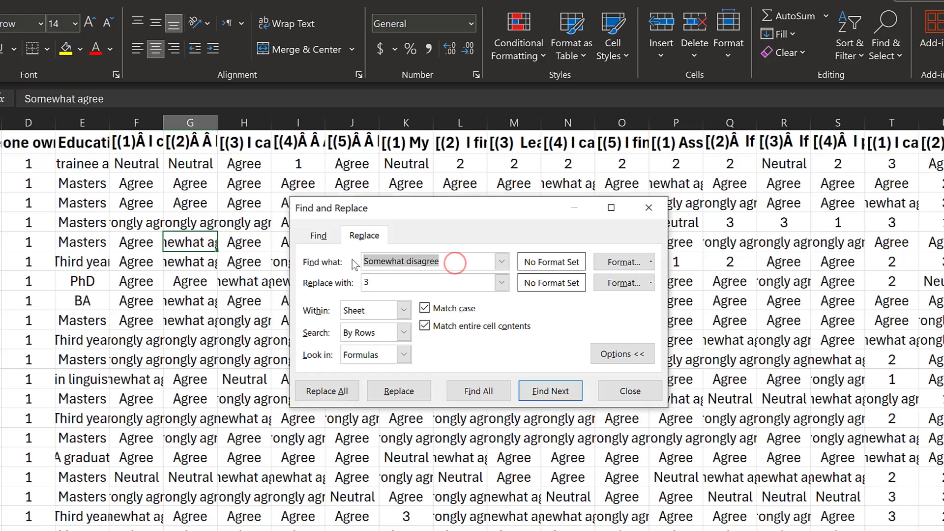
key(ctrl+v)
click(364, 281)
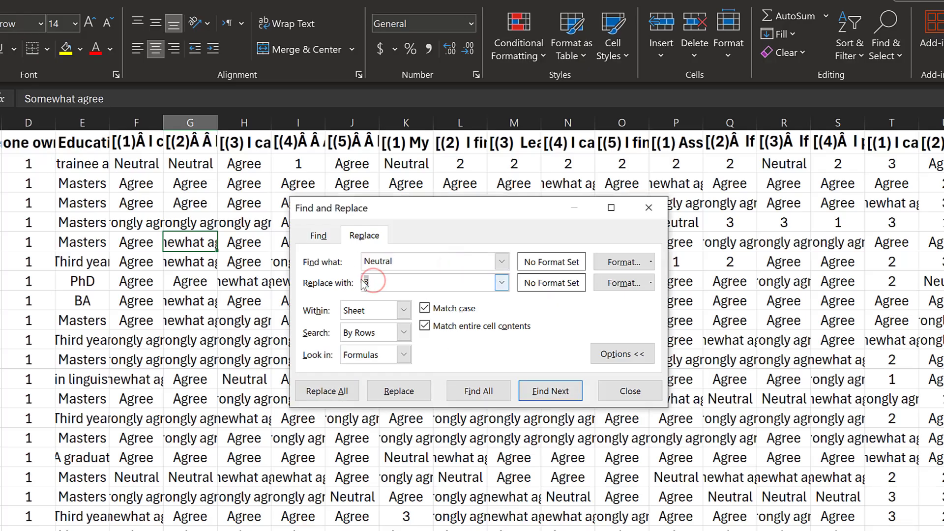
text(4)
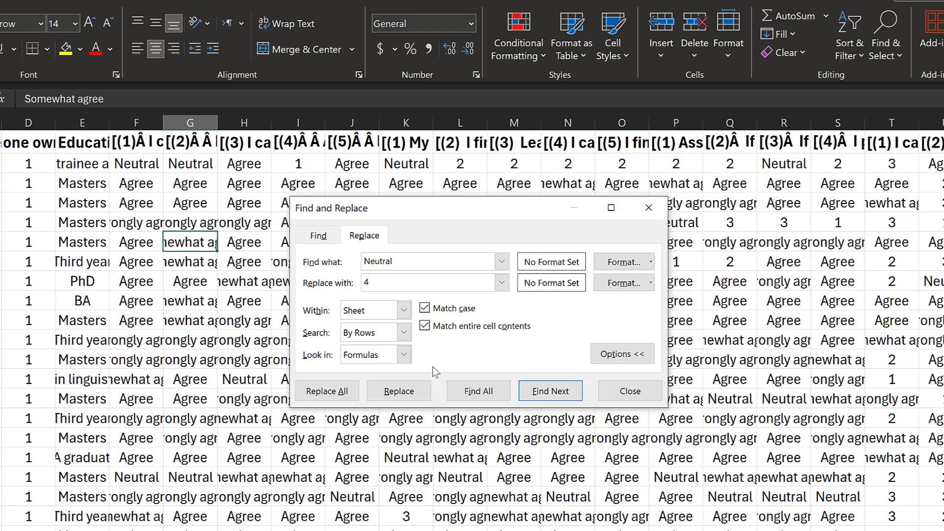
click(326, 392)
click(436, 337)
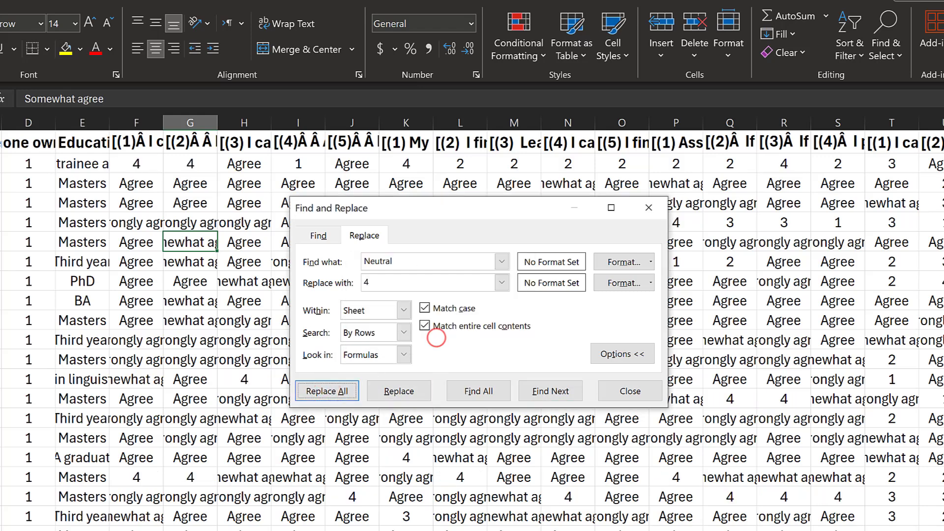
key(alt+Tab)
Copy 'Somewhat agree' from the form and replace all such cells with 5 (386 replacements)
click(499, 530)
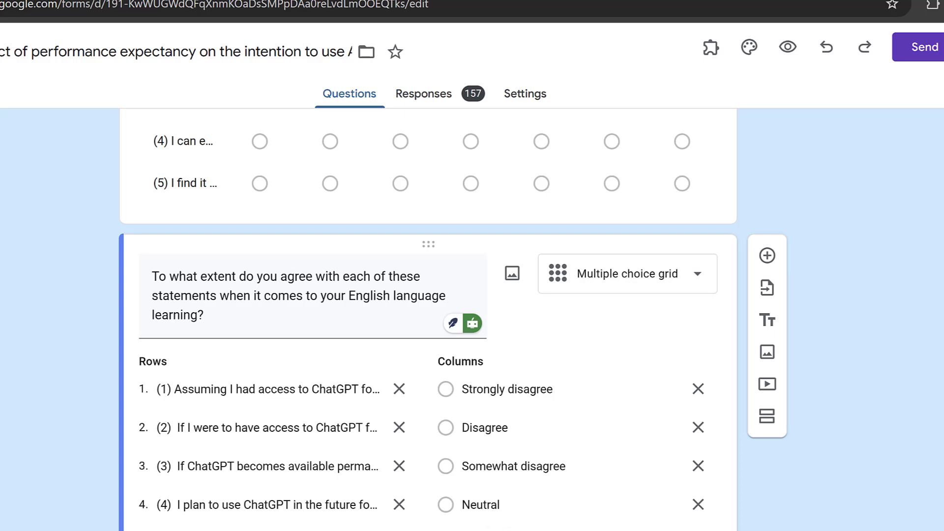
scroll(577, 504, down, 2)
key(alt+Tab)
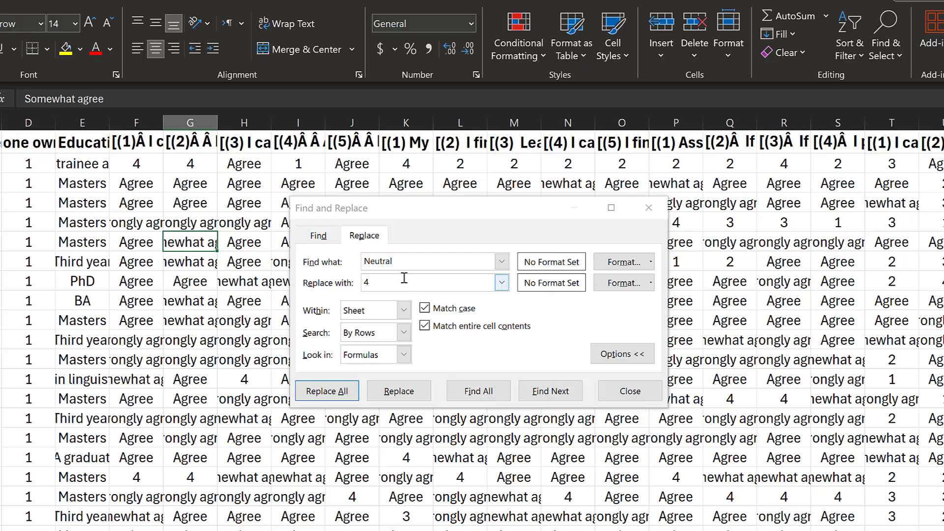
click(400, 261)
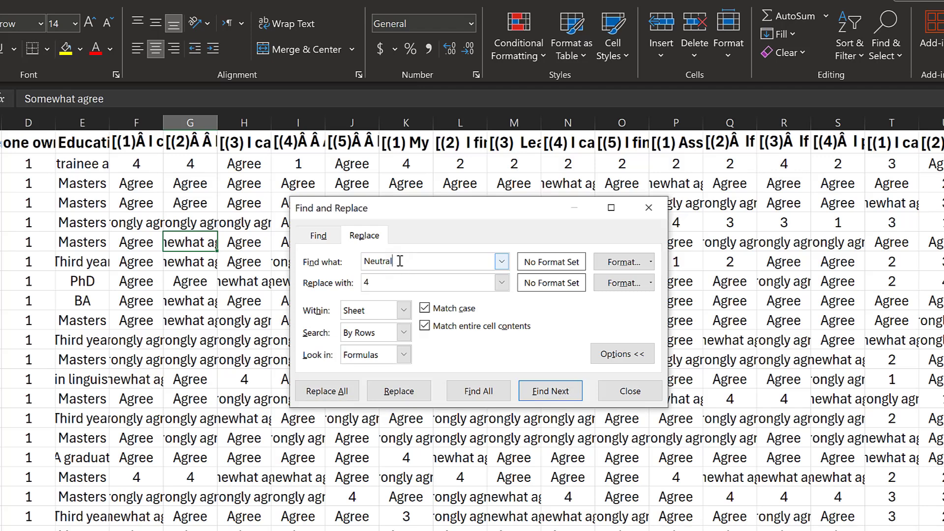
double_click(399, 261)
text(Somewhat agree)
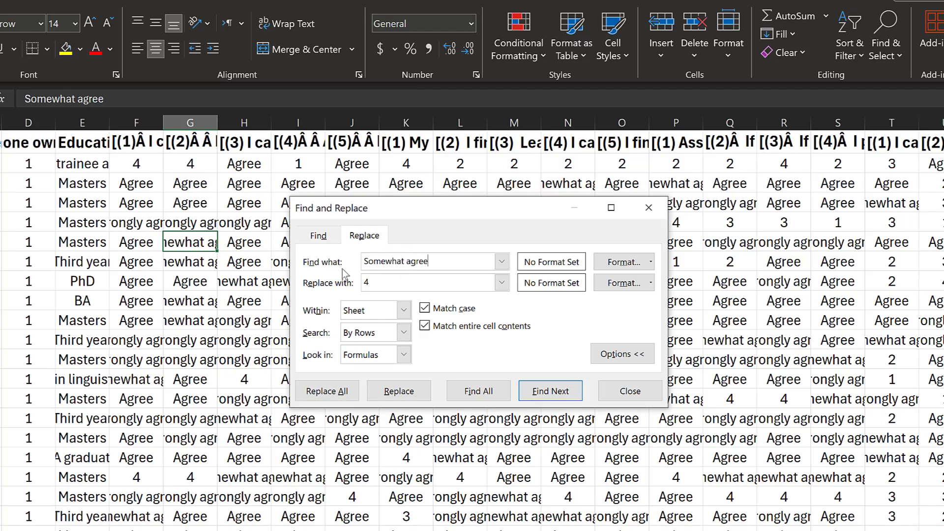
double_click(374, 280)
text(5)
click(327, 391)
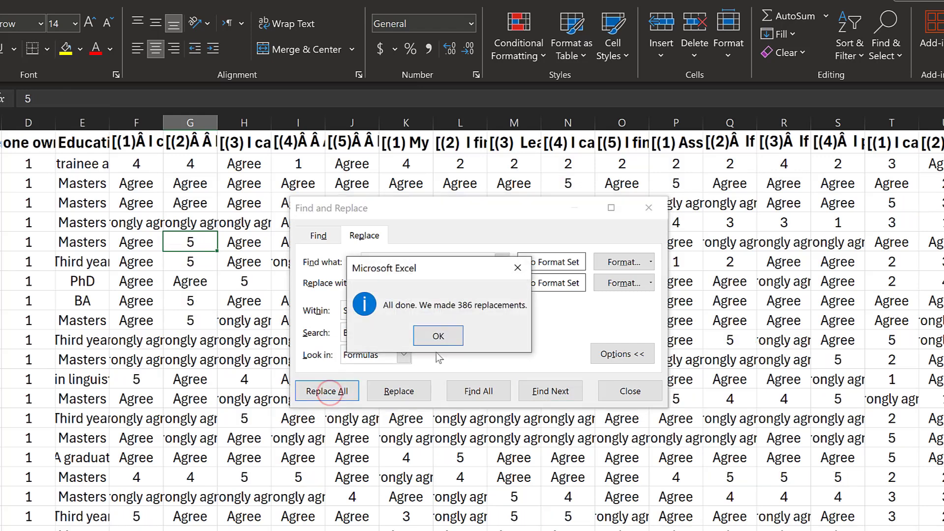
click(438, 336)
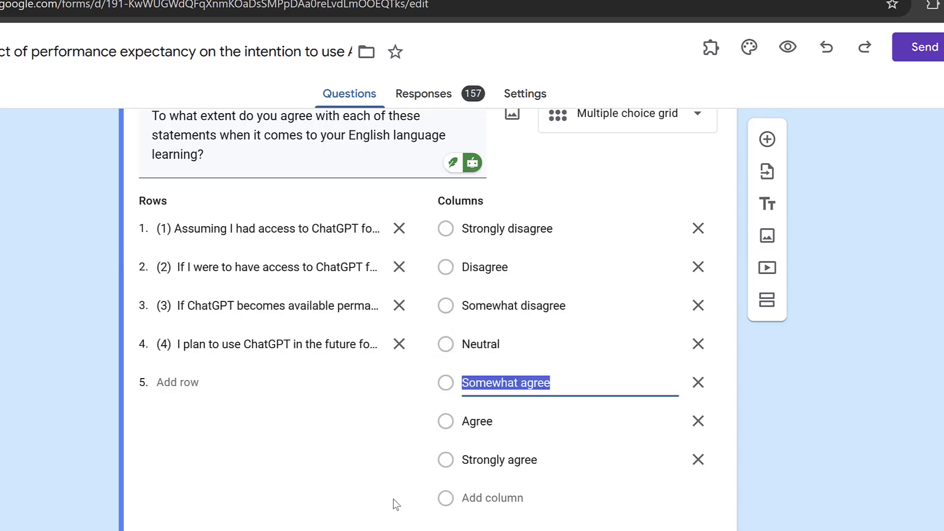
Copy 'Agree' from the form and replace all Agree cells with 6 (1011 replacements)
double_click(491, 424)
key(ctrl+c)
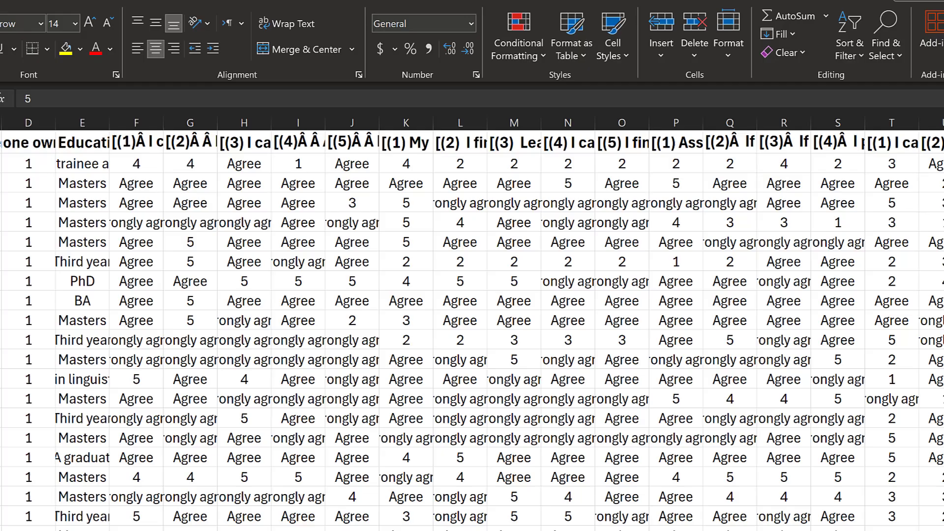
drag(429, 263, 357, 258)
key(ctrl+v)
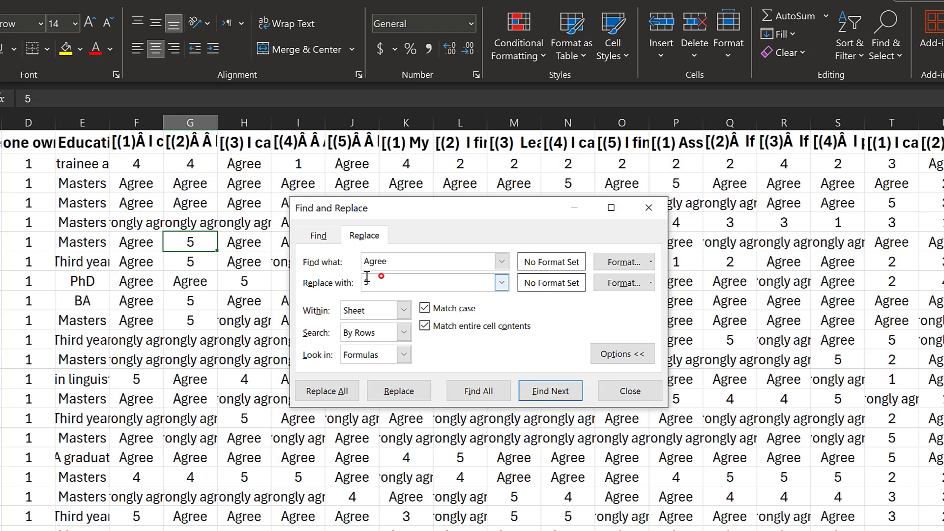
double_click(368, 281)
text(6)
click(322, 391)
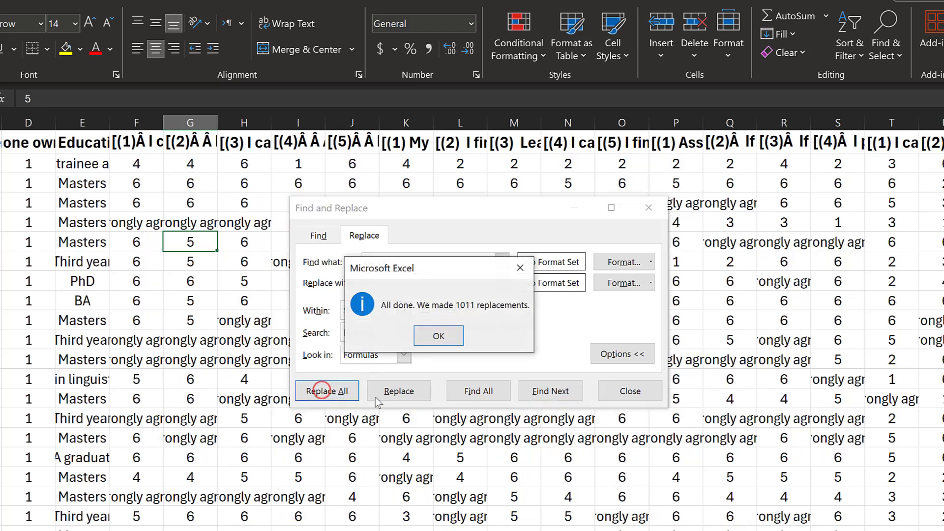
click(435, 337)
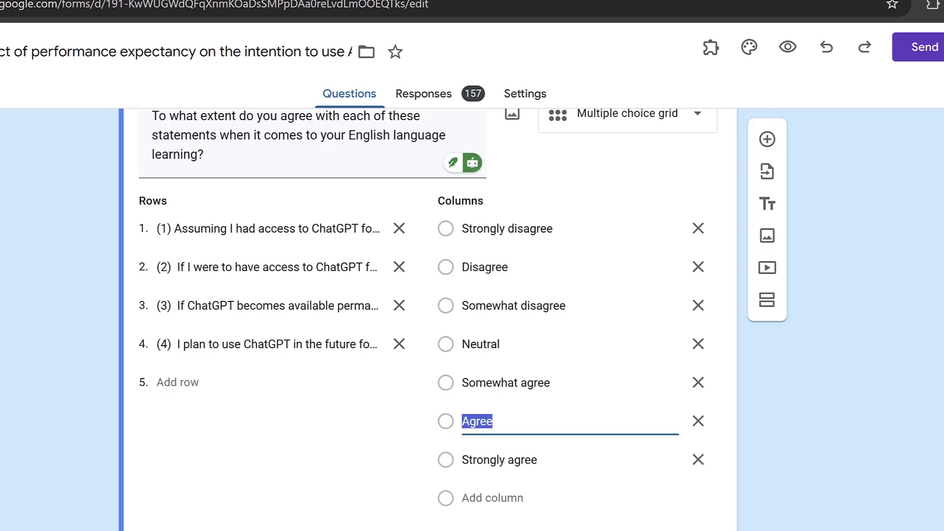
Copy 'Strongly agree' from the form, replace all with 7 (779 replacements), then close Find and Replace
triple_click(506, 463)
key(ctrl+c)
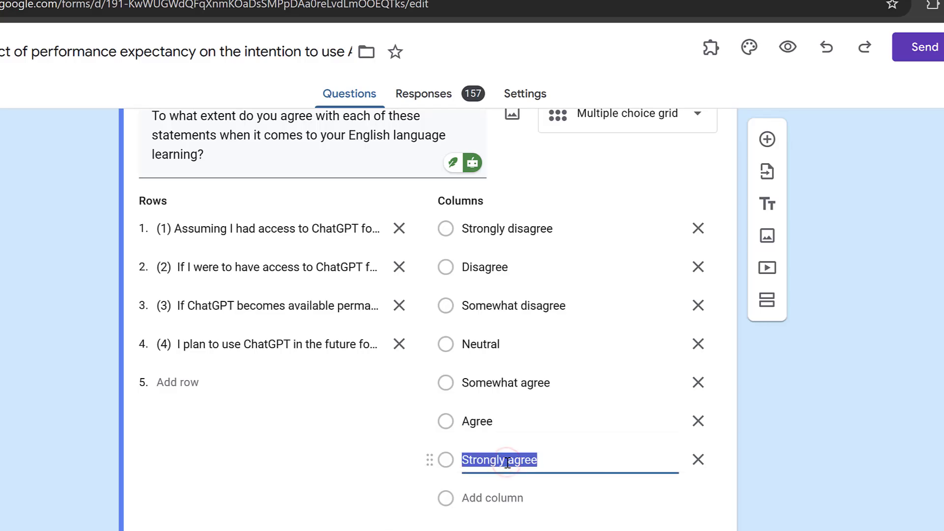
key(alt+Tab)
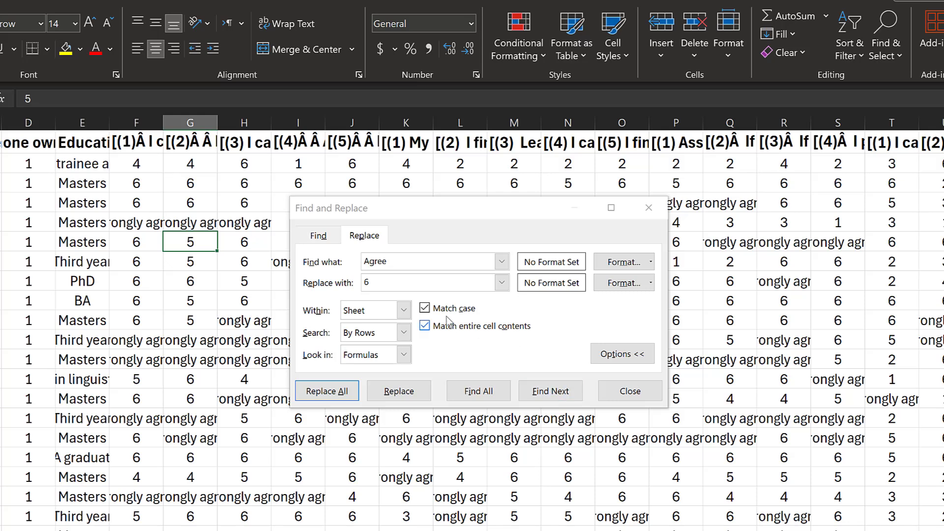
drag(404, 262, 351, 261)
key(ctrl+v)
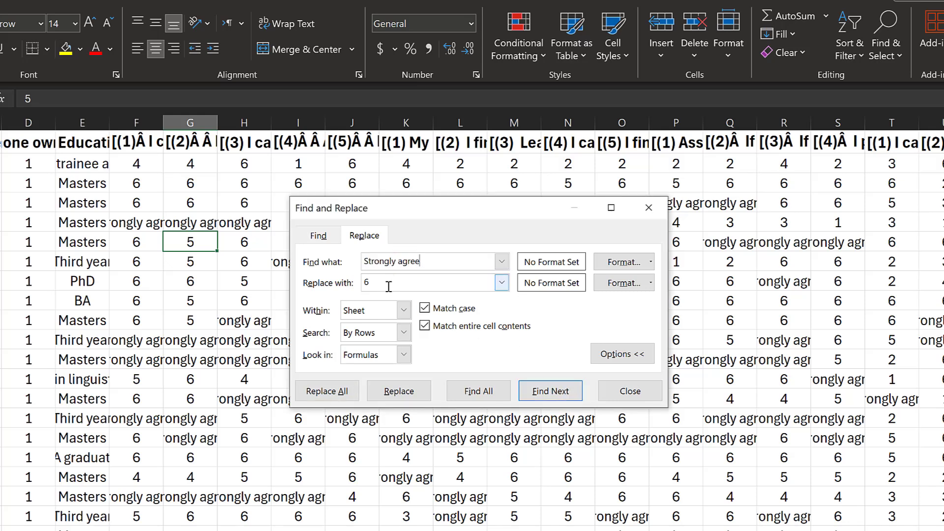
double_click(376, 285)
key(BackSpace)
text(7)
click(324, 391)
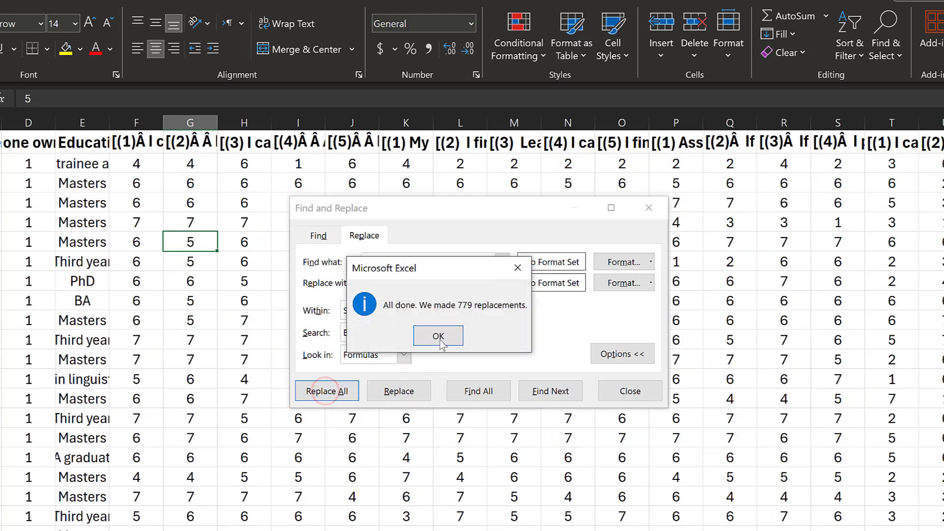
click(437, 336)
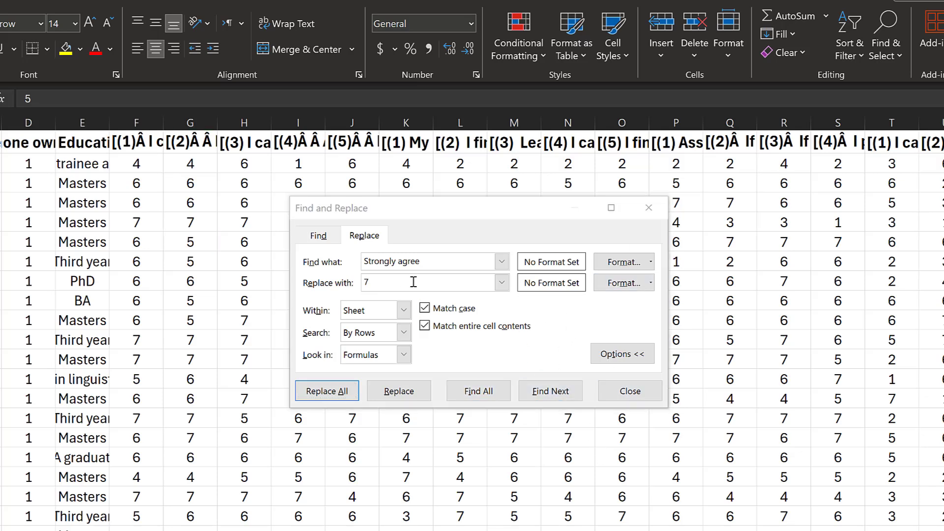
click(648, 207)
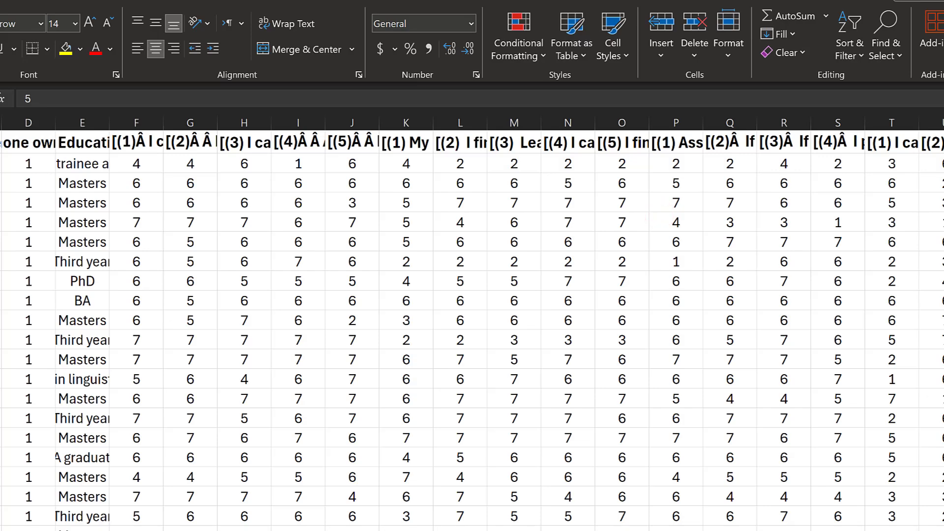
scroll(472, 324, right, 5)
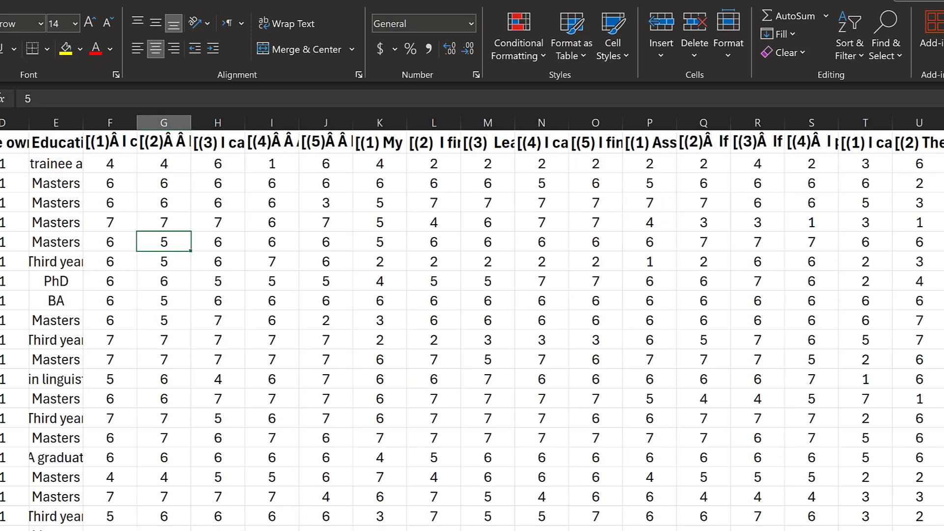
scroll(472, 325, left, 5)
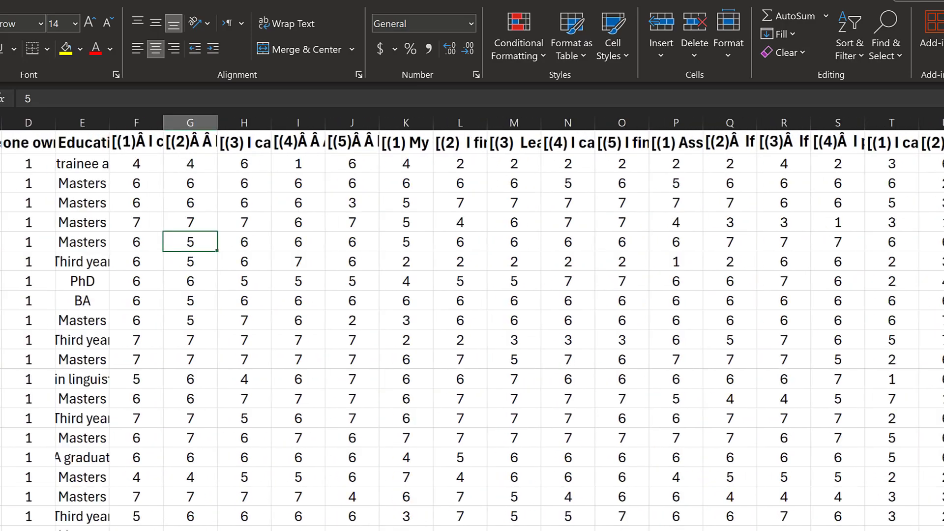
scroll(421, 526, right, 5)
scroll(422, 526, left, 5)
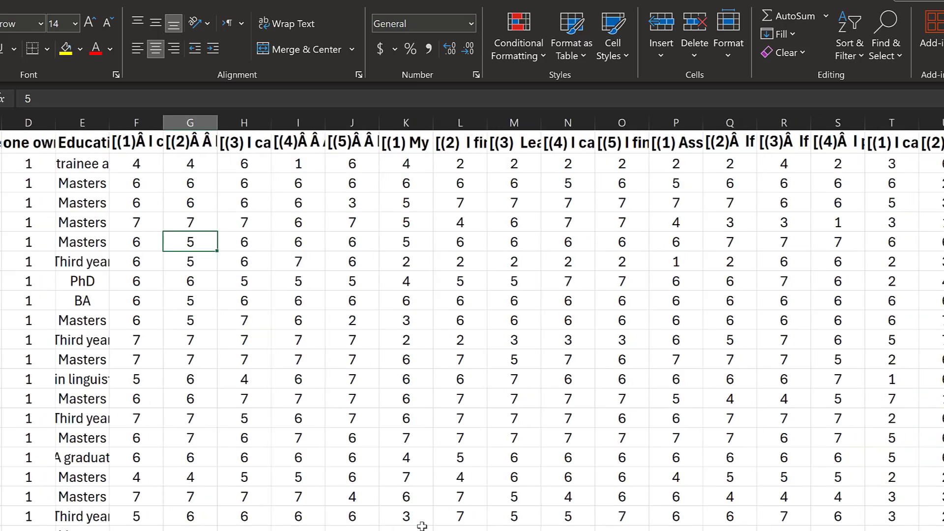
click(81, 162)
click(82, 183)
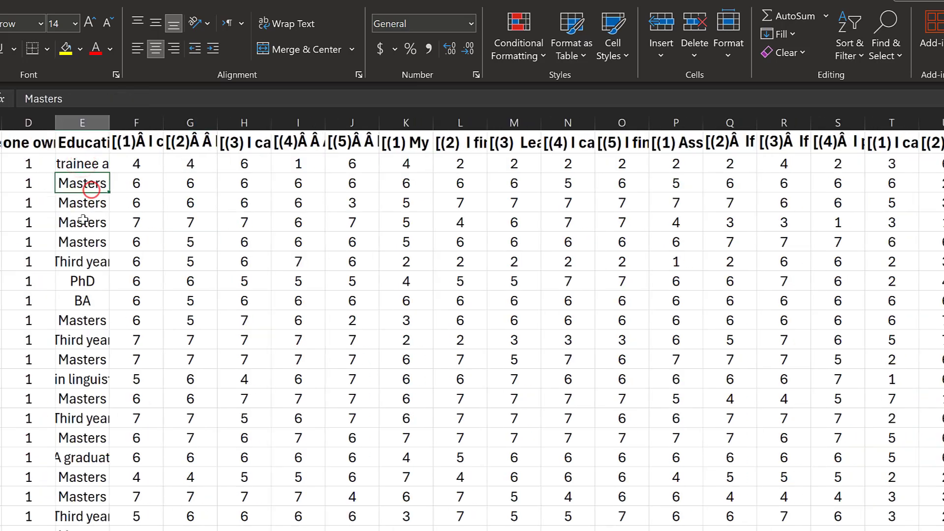
click(79, 241)
click(80, 261)
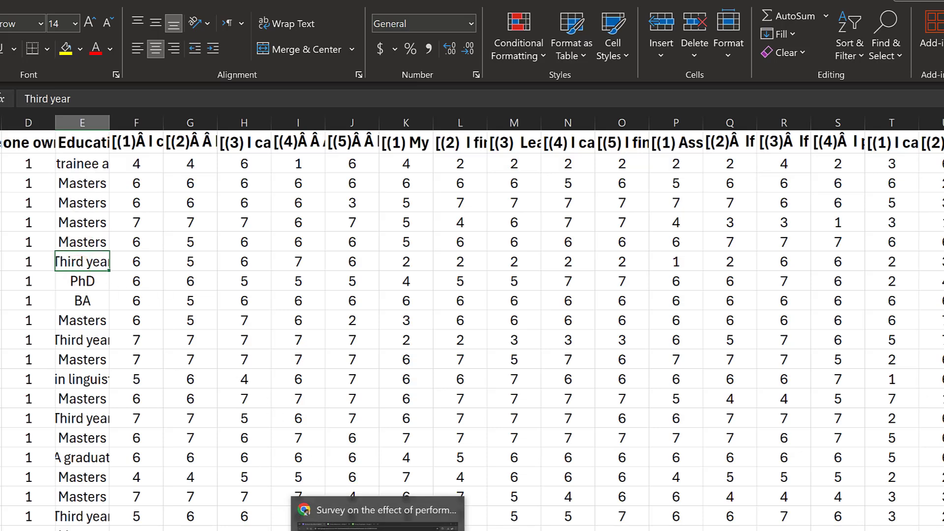
click(376, 529)
scroll(245, 287, up, 8)
scroll(245, 287, up, 15)
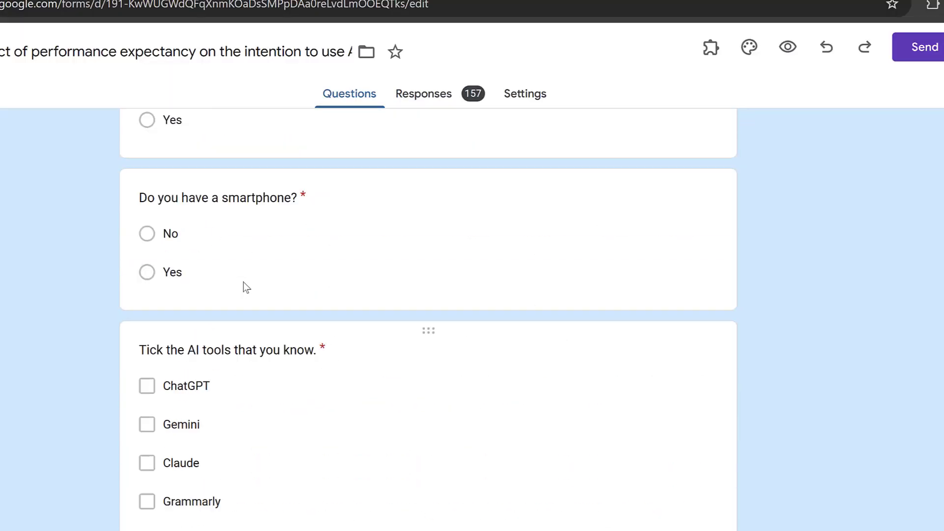
scroll(244, 281, up, 2)
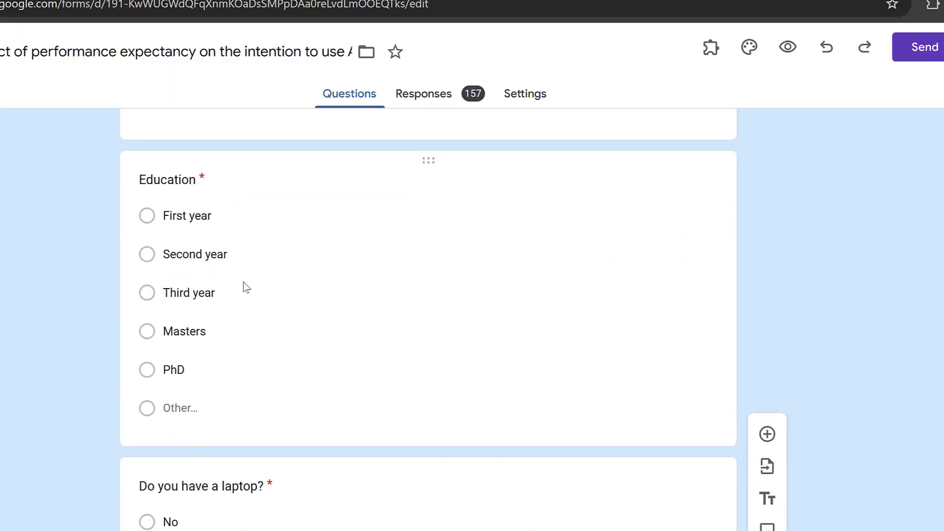
click(196, 293)
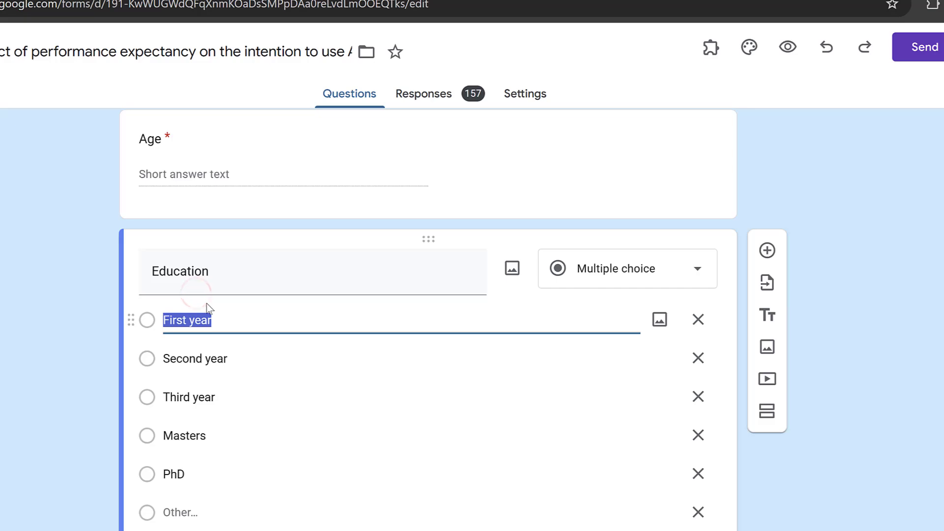
key(alt+Tab)
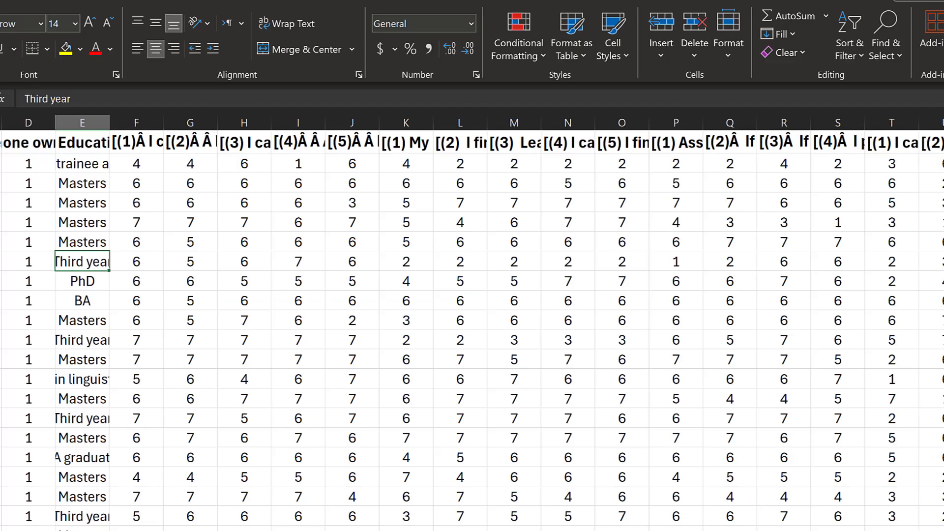
Select column E and replace all 'First year' answers with 1 (six replacements)
click(82, 121)
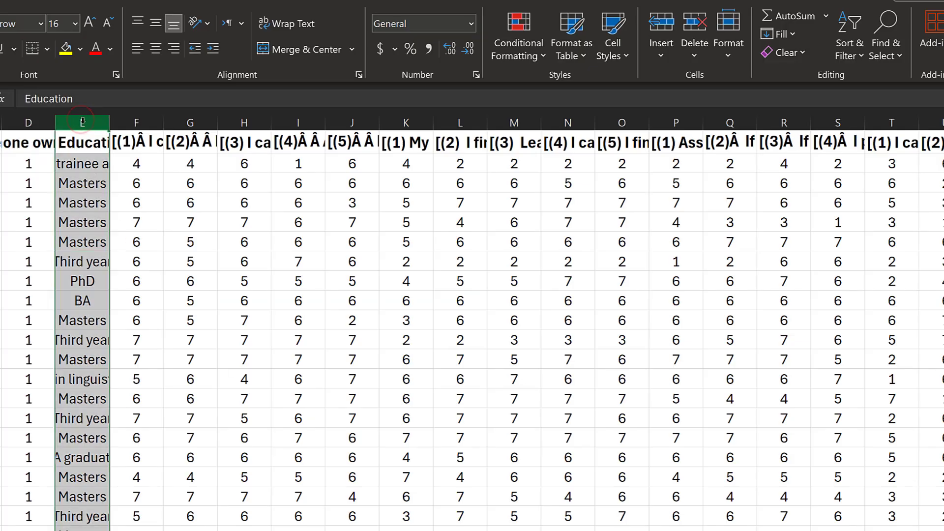
key(ctrl+h)
drag(425, 281, 344, 272)
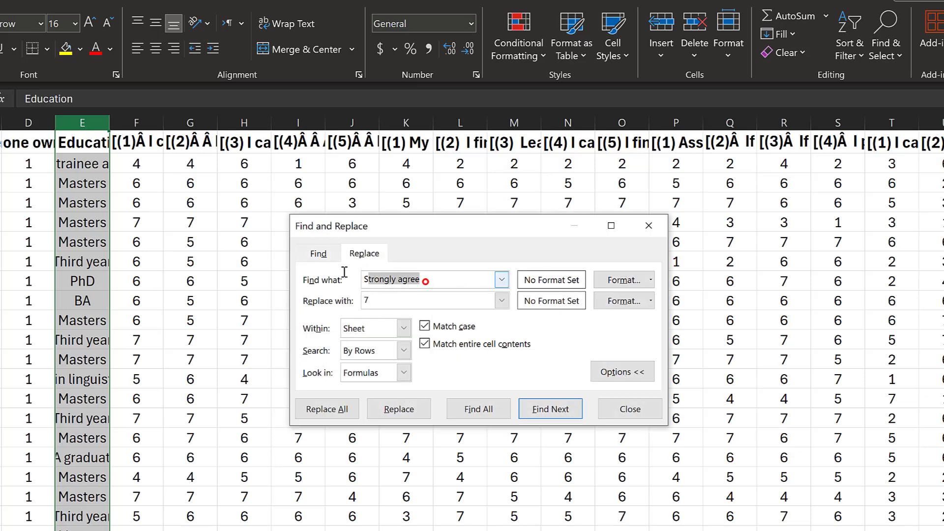
text(First year)
drag(372, 304, 363, 300)
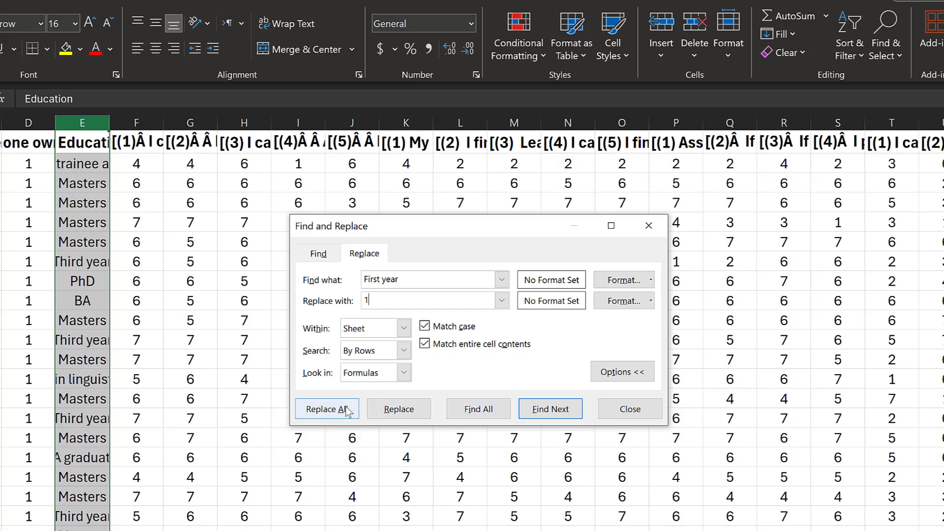
click(326, 409)
click(439, 341)
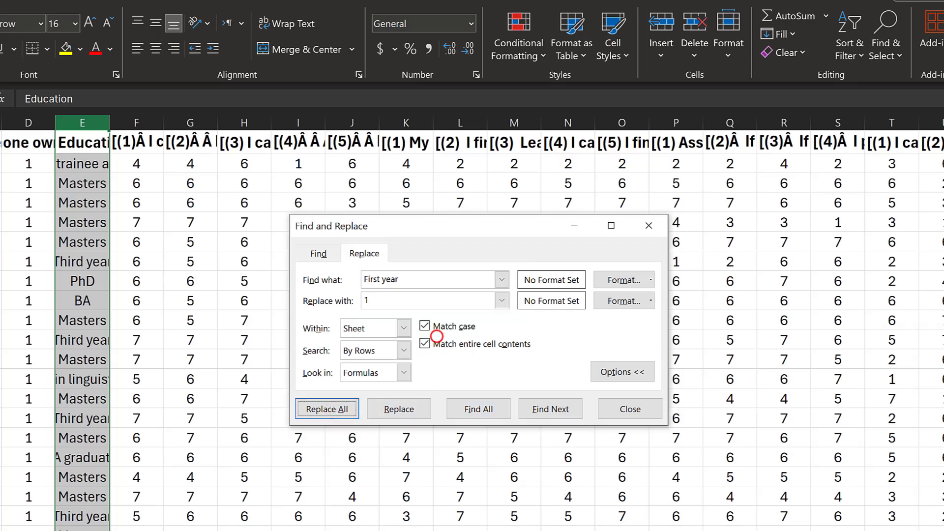
Copy 'Second year' from the form and replace all such answers with 2
key(alt+Tab)
click(209, 359)
key(ctrl+c)
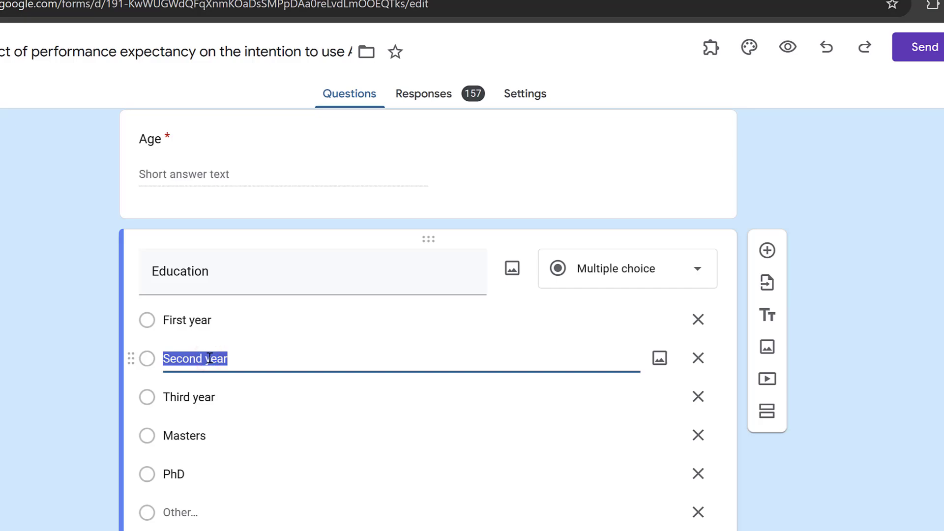
key(alt+Tab)
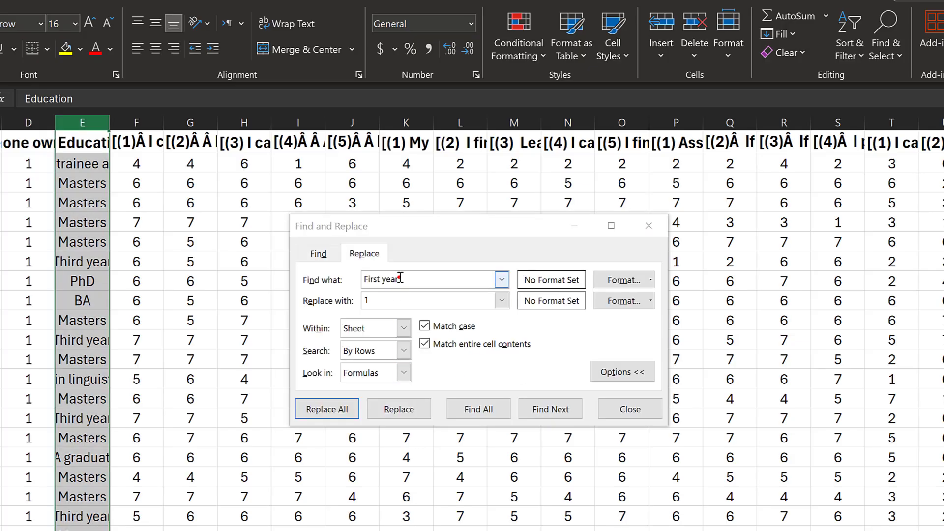
drag(401, 278, 344, 279)
key(ctrl+v)
double_click(382, 303)
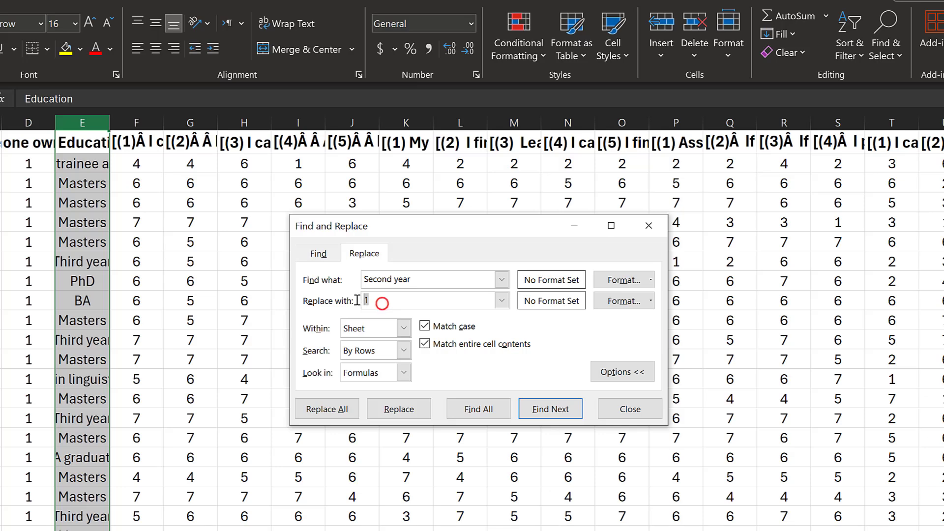
click(327, 409)
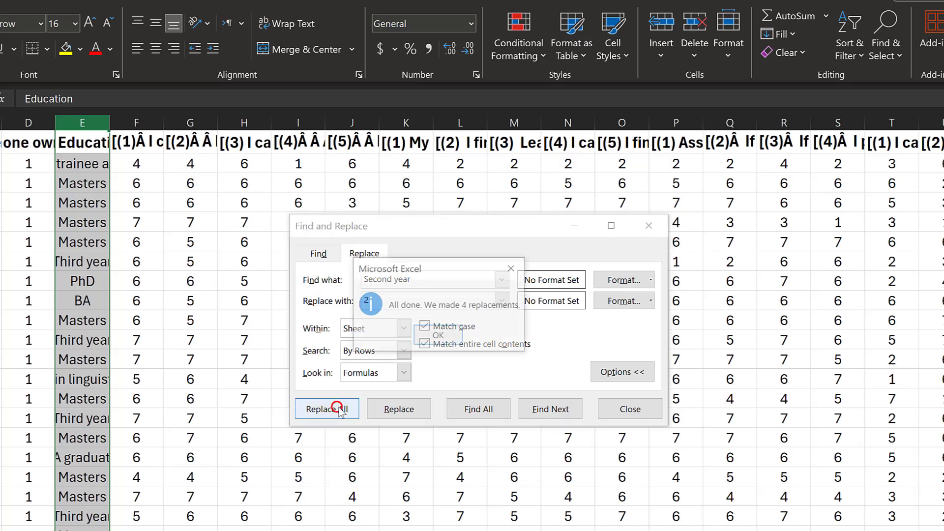
click(446, 332)
Copy 'Third year' from the form and replace all such answers with 3 (54 replacements)
key(alt+Tab)
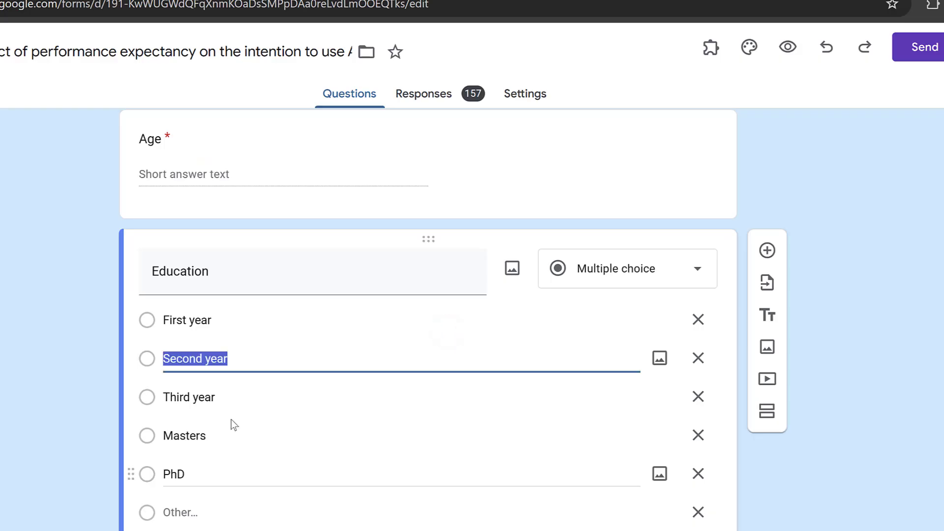
triple_click(188, 399)
key(ctrl+c)
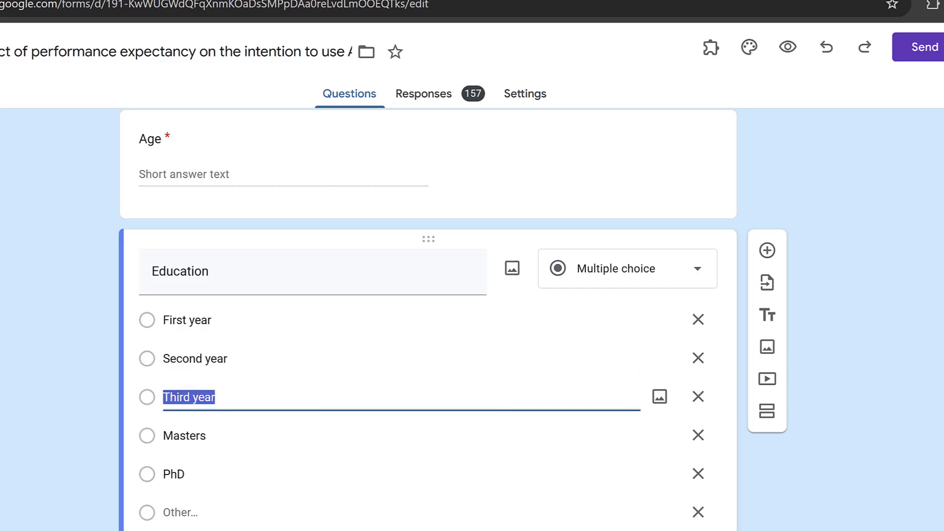
key(alt+Tab)
drag(412, 279, 363, 280)
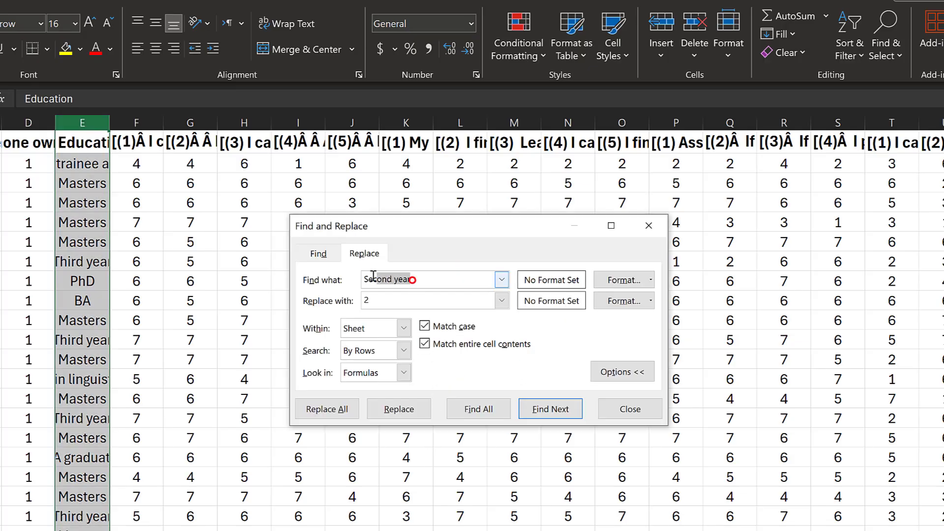
key(BackSpace)
key(ctrl+v)
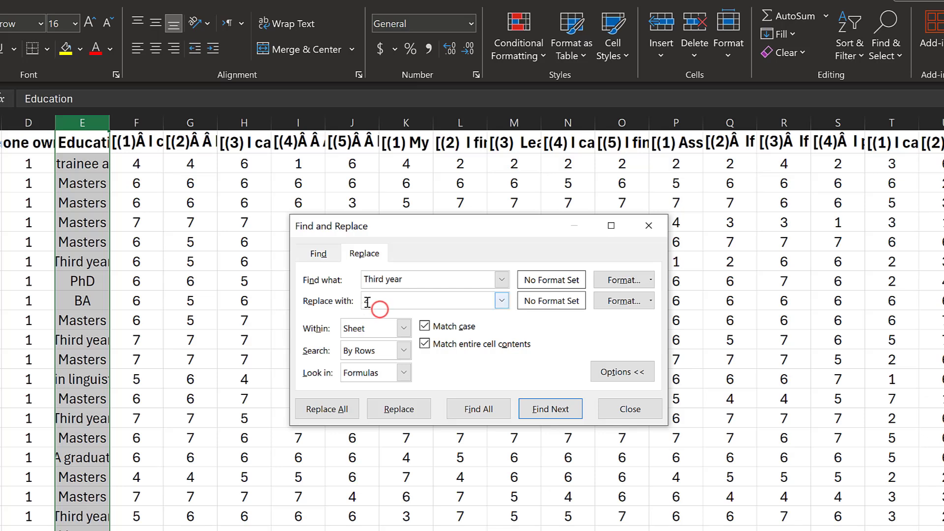
double_click(367, 301)
text(3)
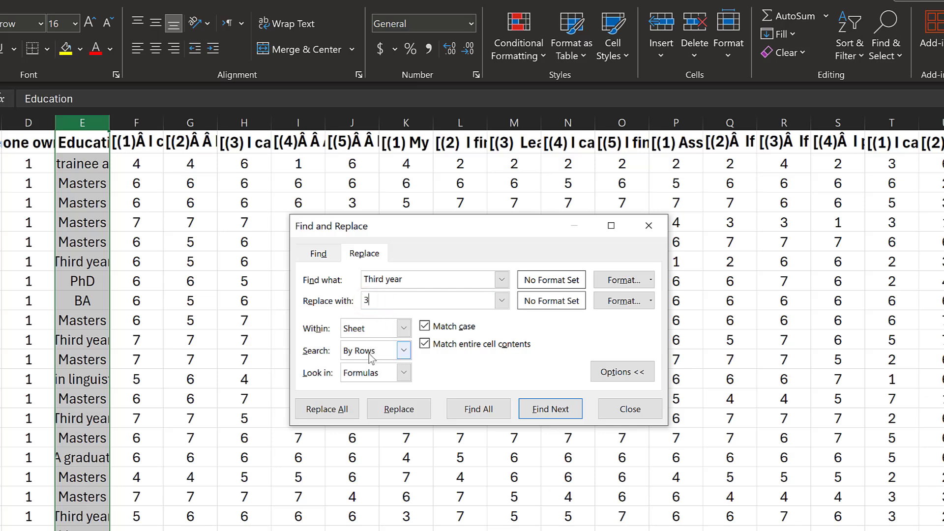
click(327, 409)
click(436, 332)
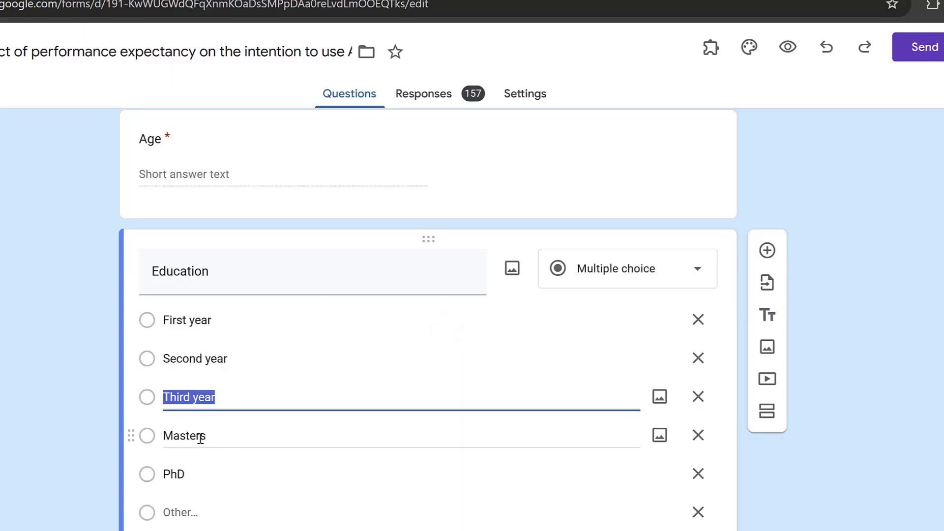
double_click(197, 435)
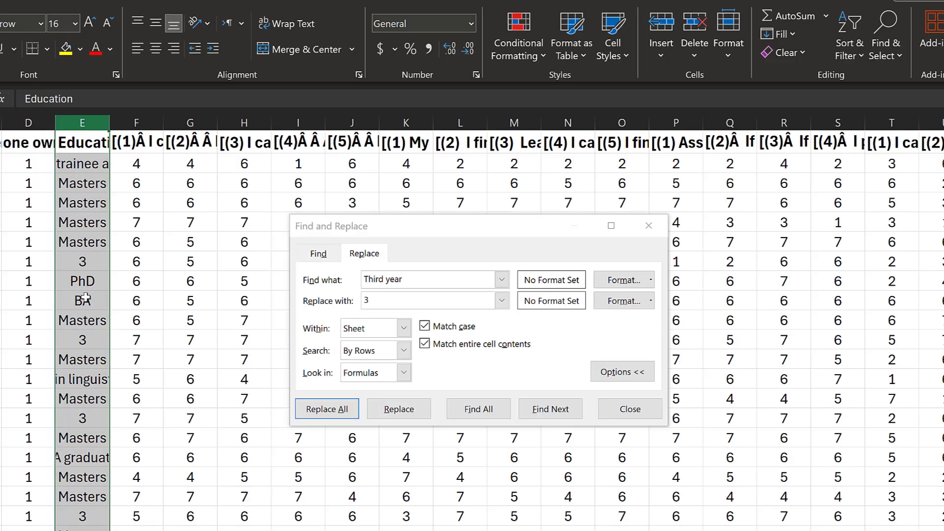
Replace all BA Education answers with 4 (three replacements)
scroll(99, 353, down, 6)
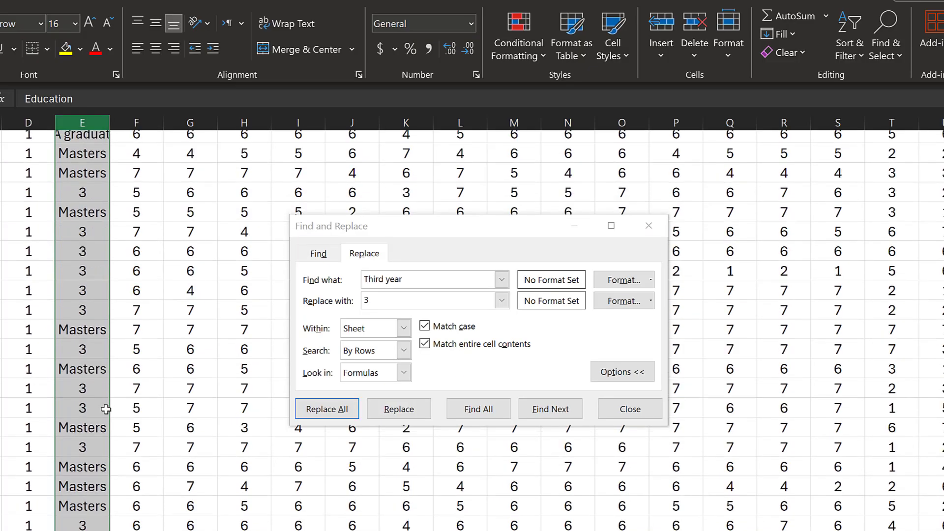
scroll(107, 409, down, 9)
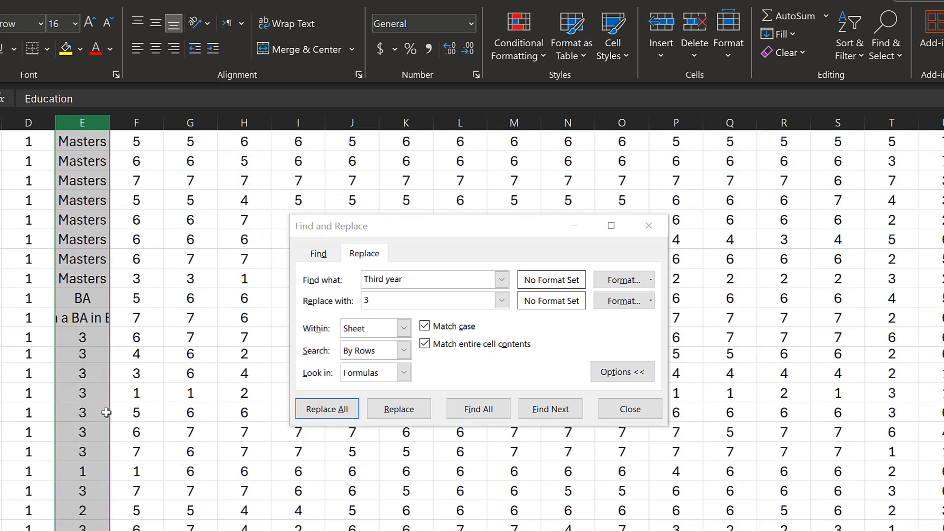
scroll(254, 377, up, 2)
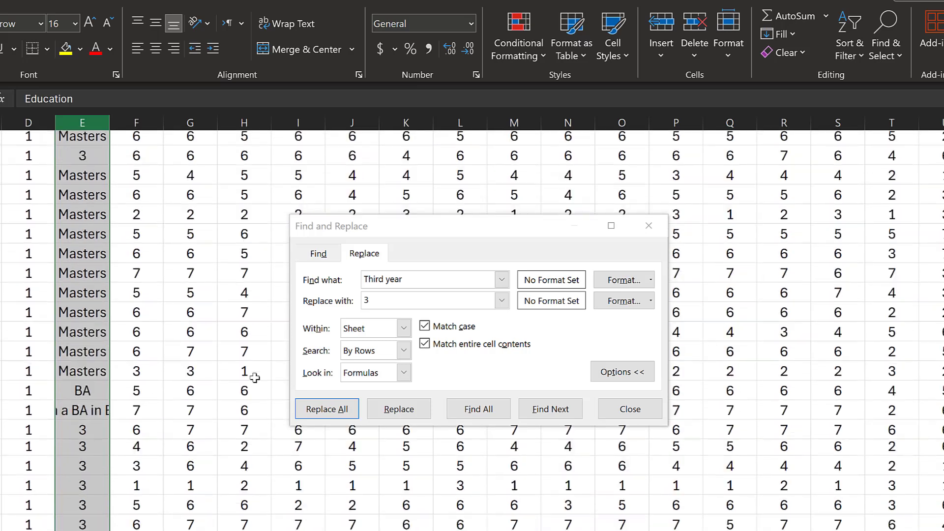
click(405, 279)
text(BA)
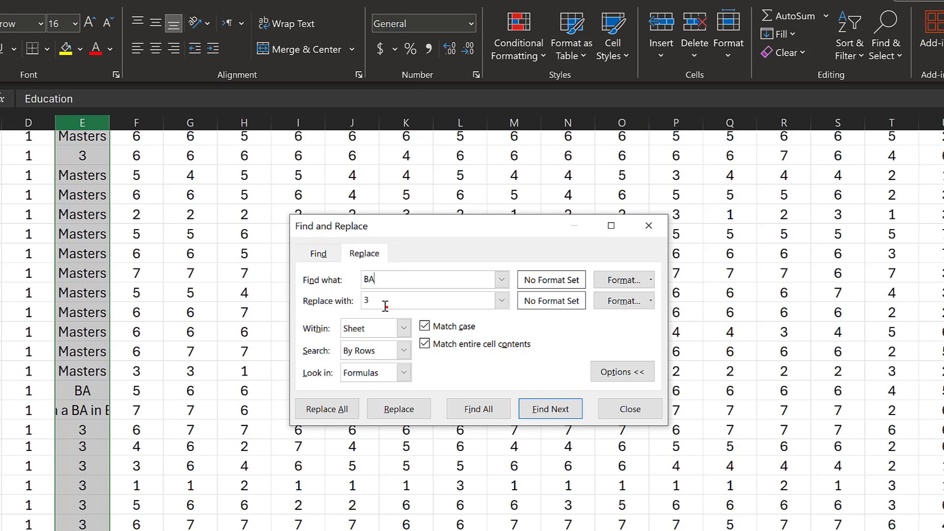
click(385, 306)
double_click(367, 297)
text(4)
click(324, 409)
click(432, 339)
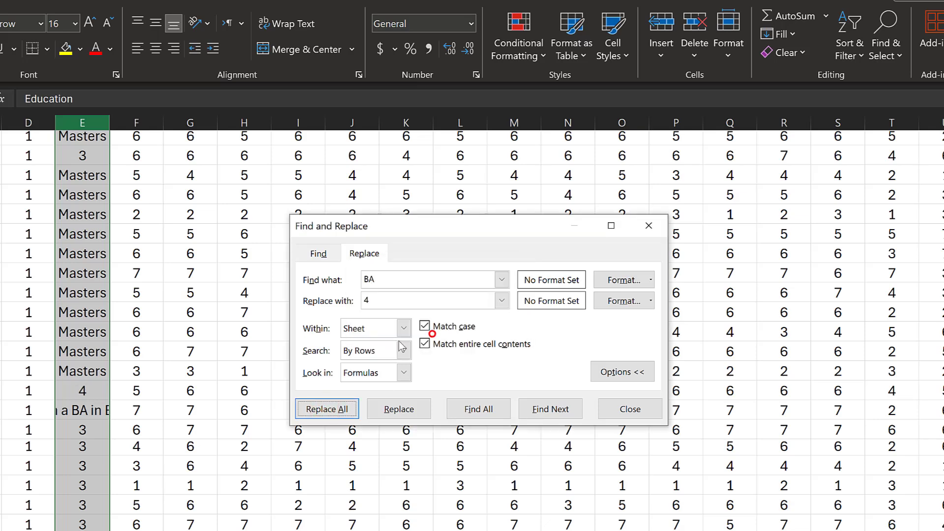
Overwrite the 'BA in English studies' and 'Bachelor' cells with 4
scroll(95, 352, down, 2)
click(73, 313)
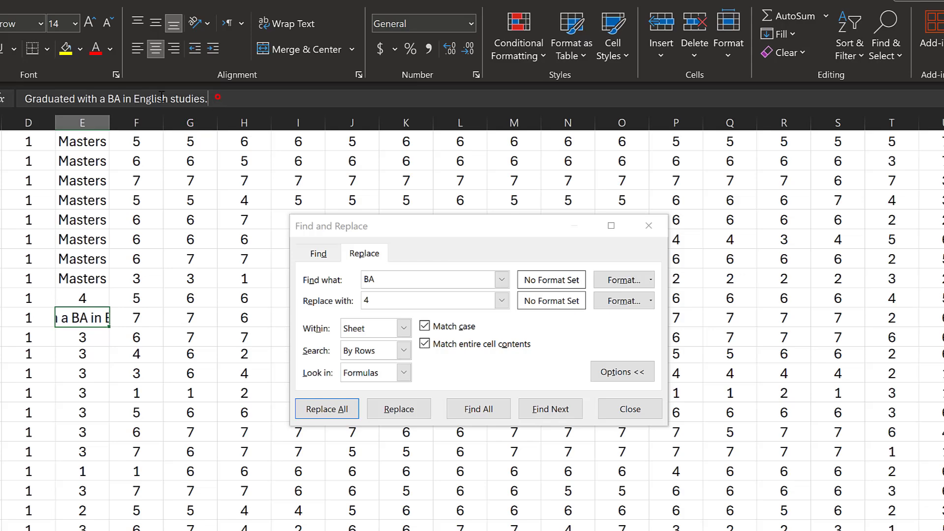
drag(209, 98, 10, 95)
text(4)
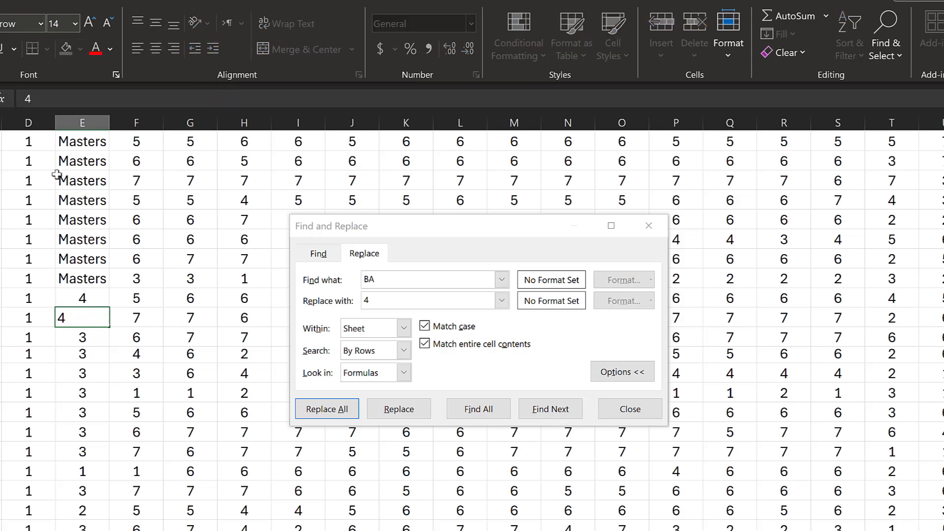
click(88, 276)
scroll(88, 267, down, 5)
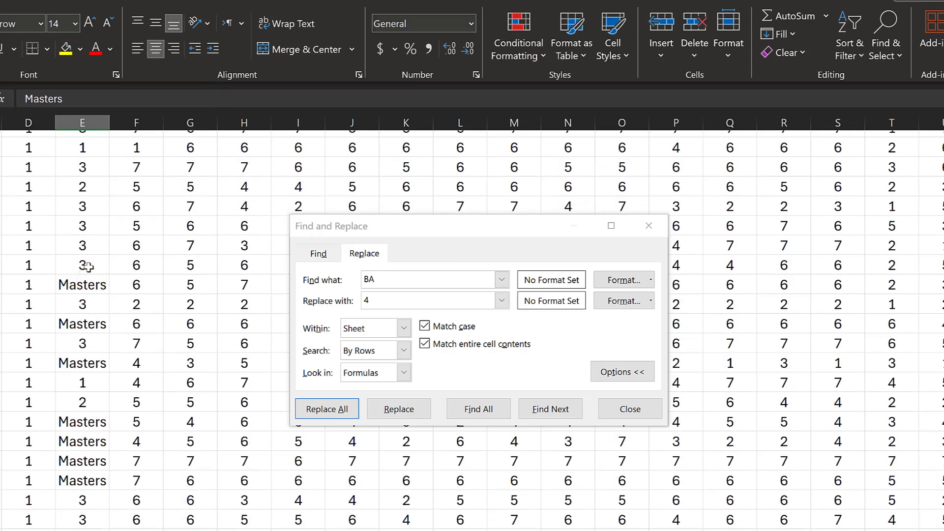
scroll(87, 267, down, 10)
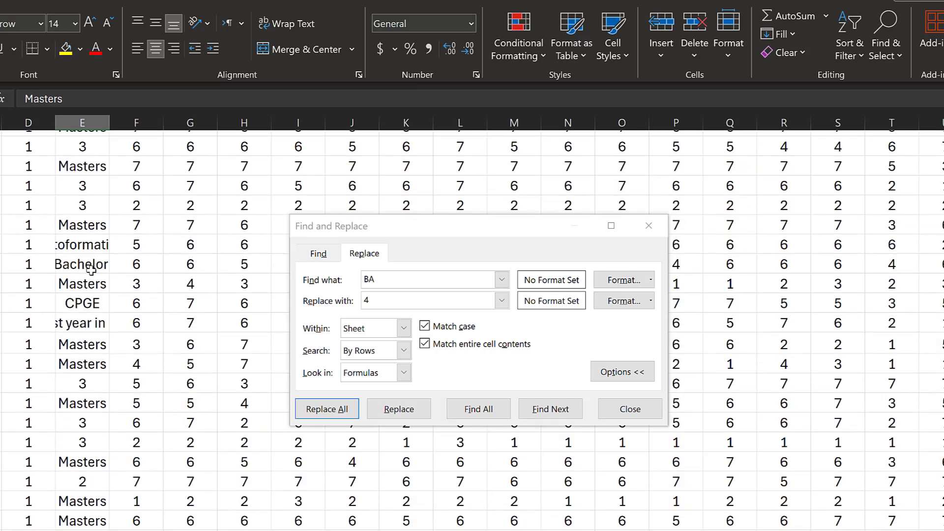
click(82, 265)
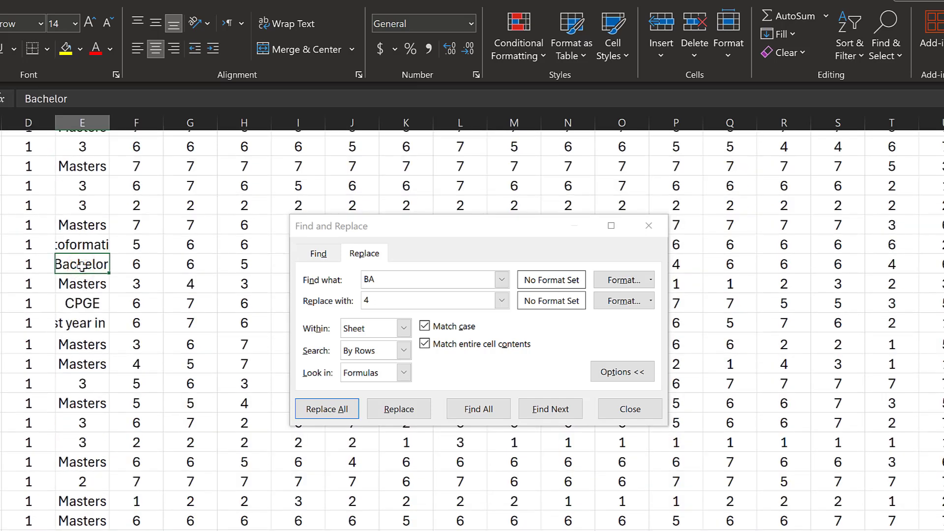
text(4)
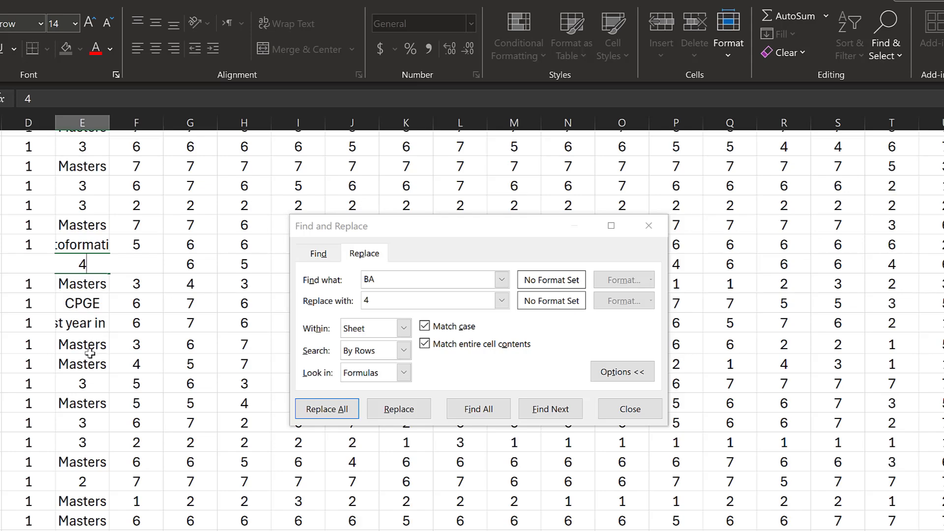
click(82, 383)
Recode the CRMEF teacher-trainee and Graduate answers to 4
scroll(81, 384, down, 5)
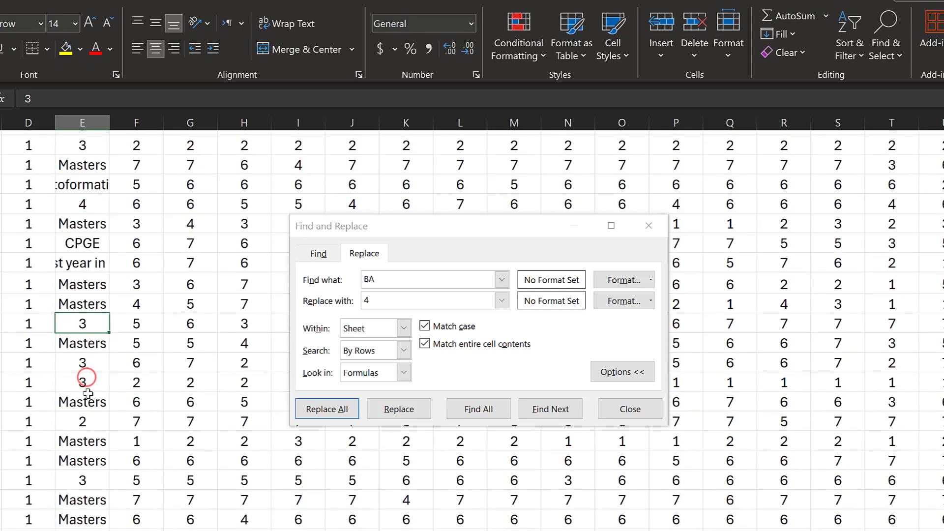
scroll(79, 435, down, 3)
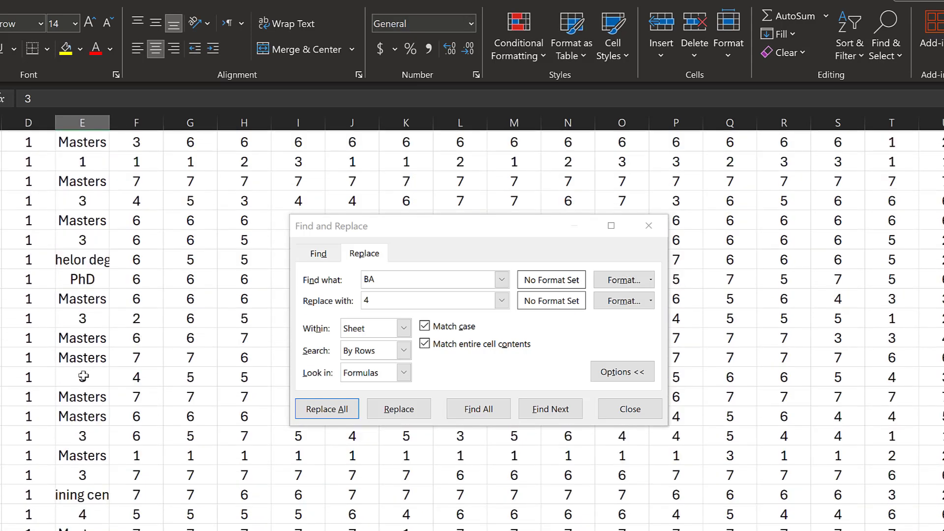
scroll(83, 376, down, 6)
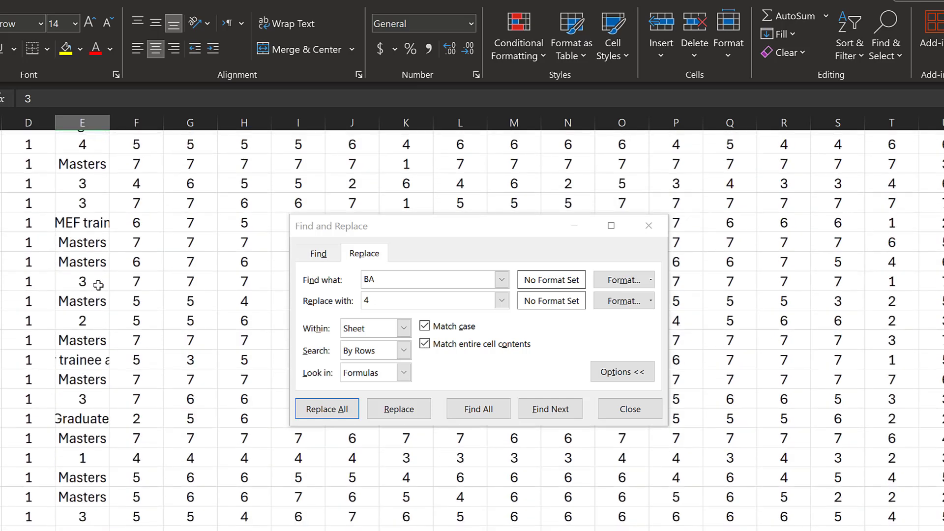
click(82, 222)
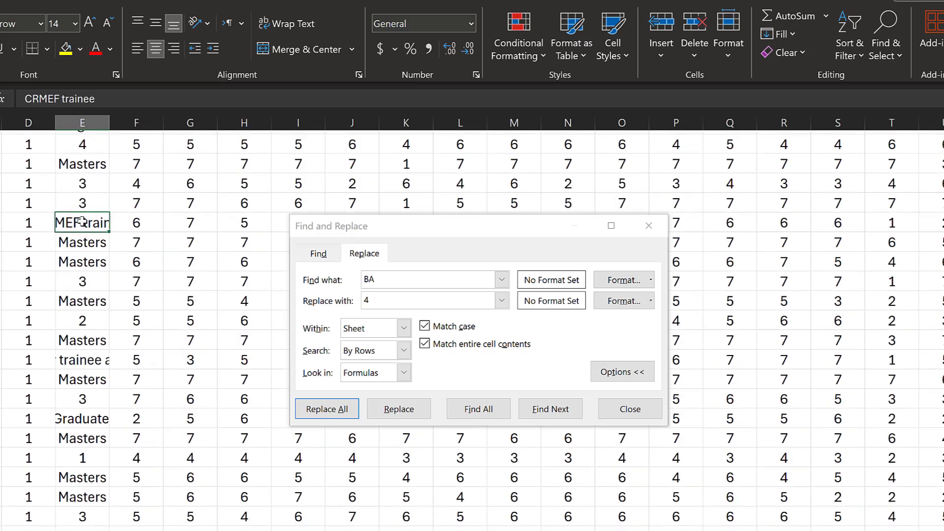
text(BA)
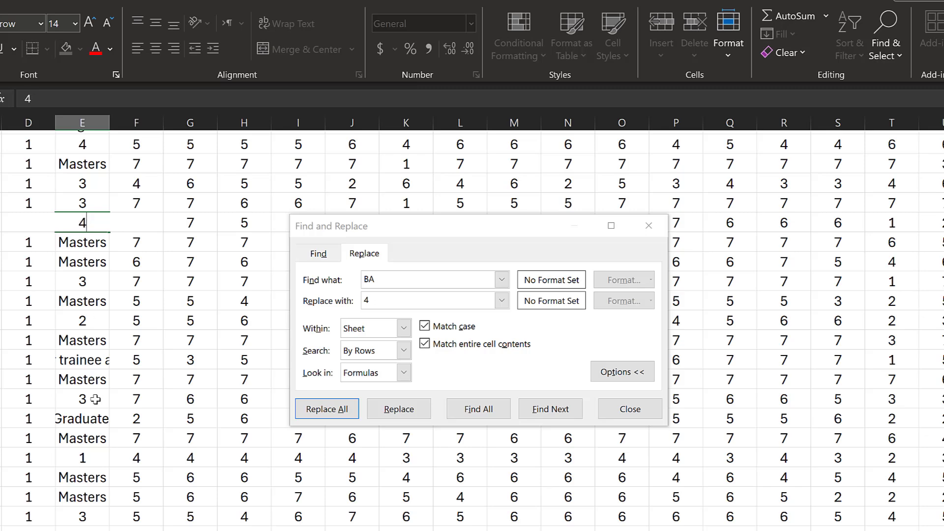
click(78, 360)
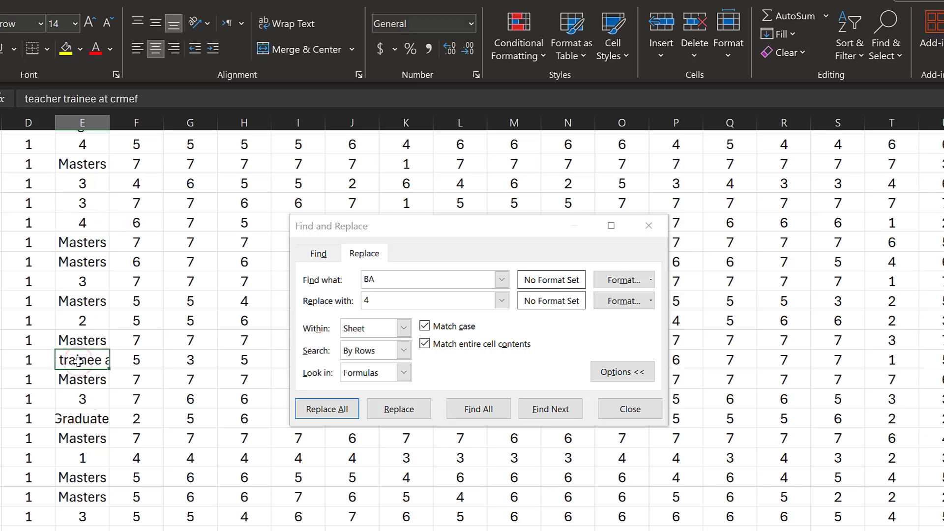
text(4)
scroll(81, 486, down, 2)
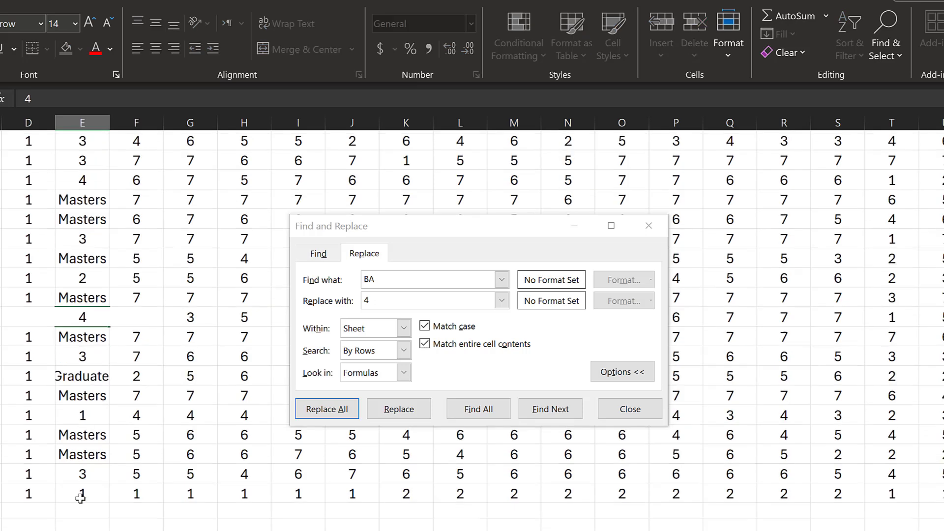
click(86, 371)
text(4)
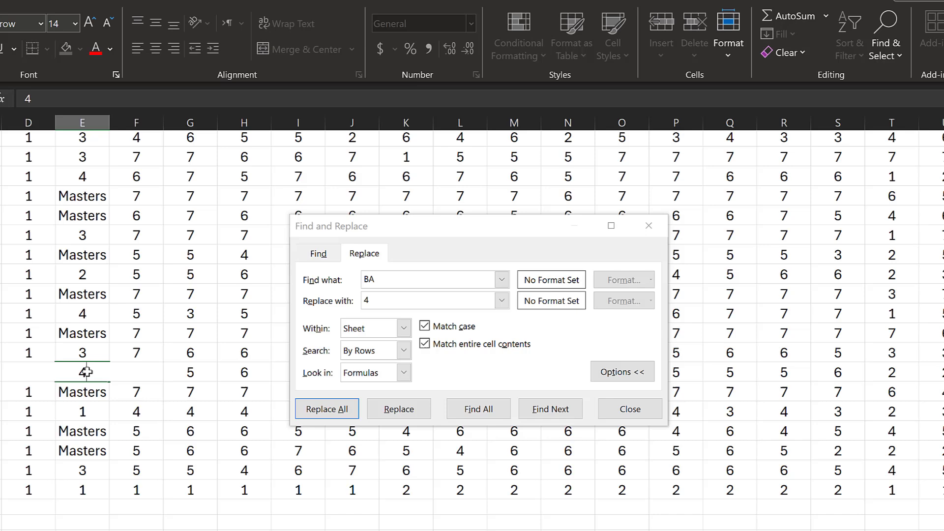
click(100, 408)
scroll(99, 408, down, 10)
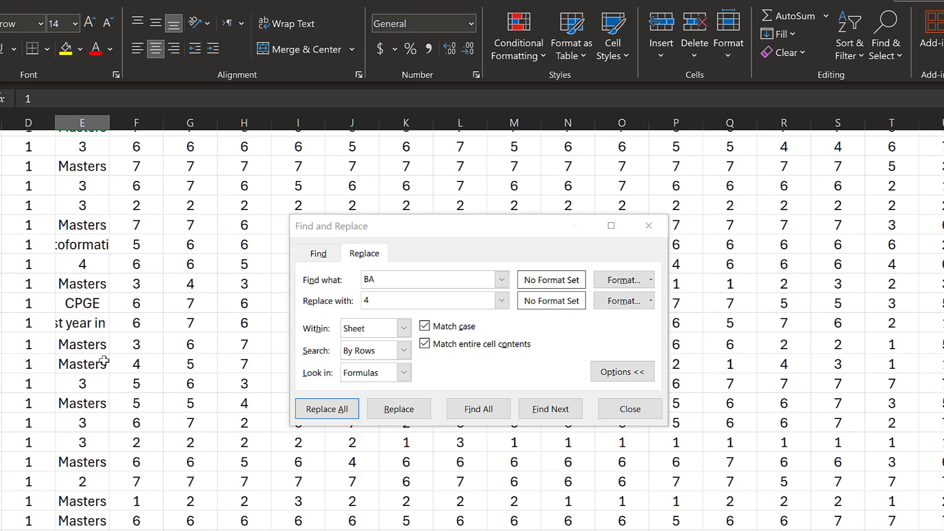
click(84, 244)
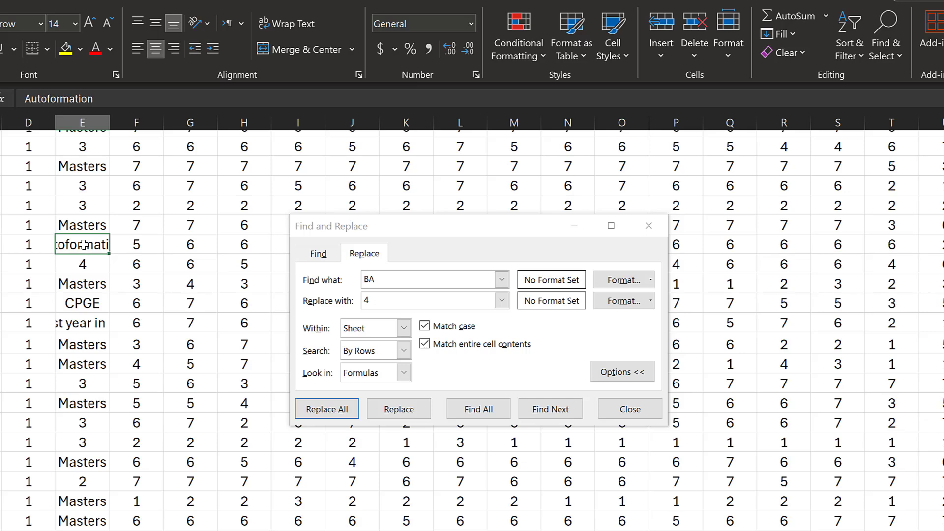
Replace every Masters answer in the Education column with 5, which makes 75 replacements
click(87, 224)
right_click(90, 226)
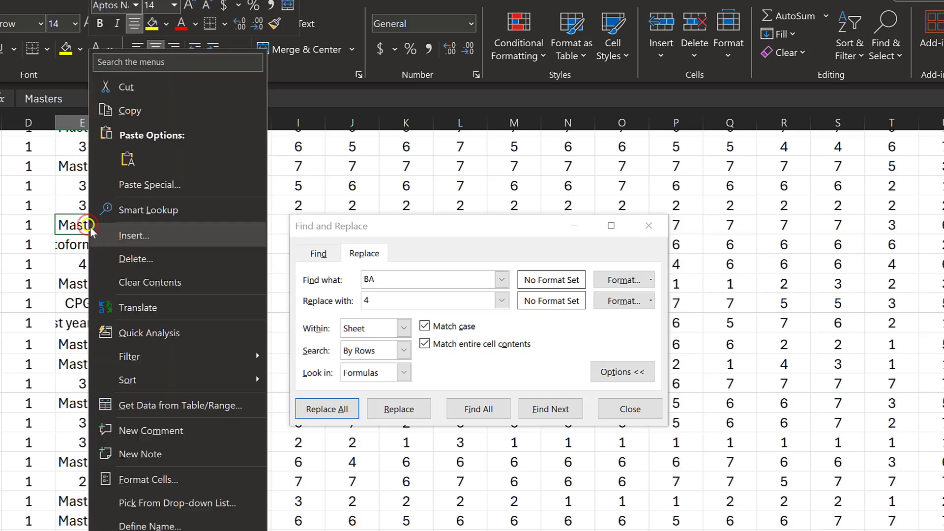
click(118, 111)
click(380, 277)
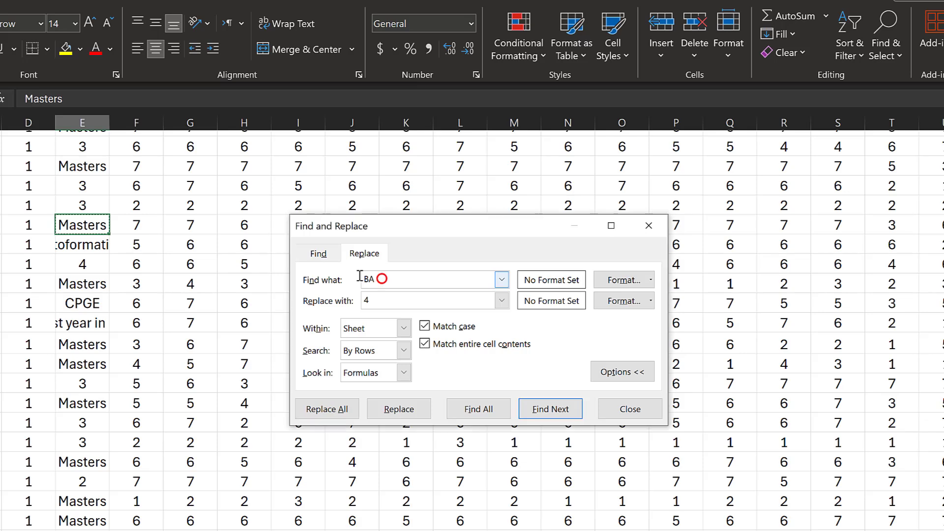
drag(378, 275, 364, 277)
text(Masters)
double_click(369, 301)
text(5)
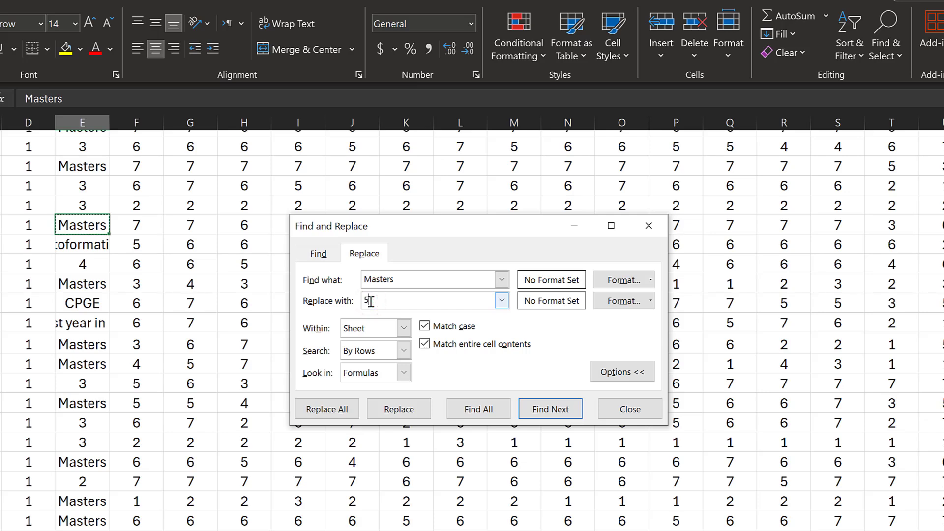
click(327, 408)
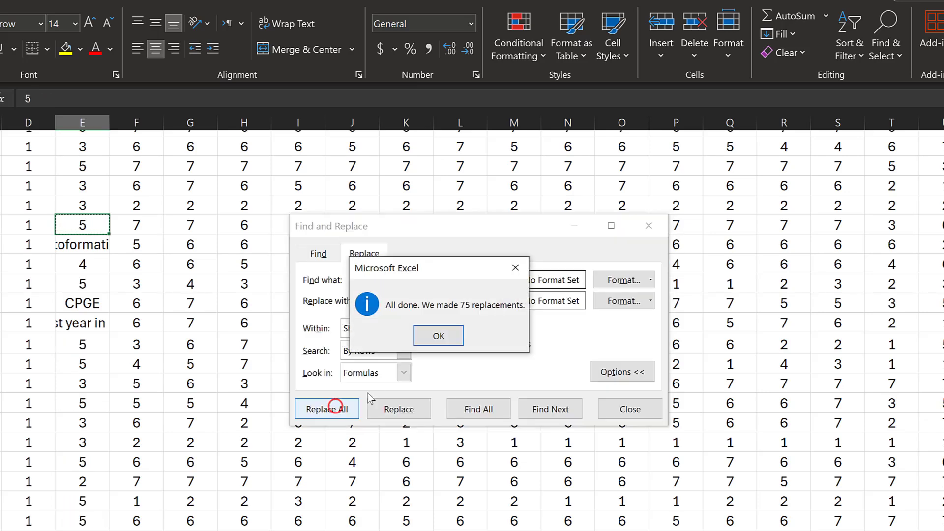
click(437, 343)
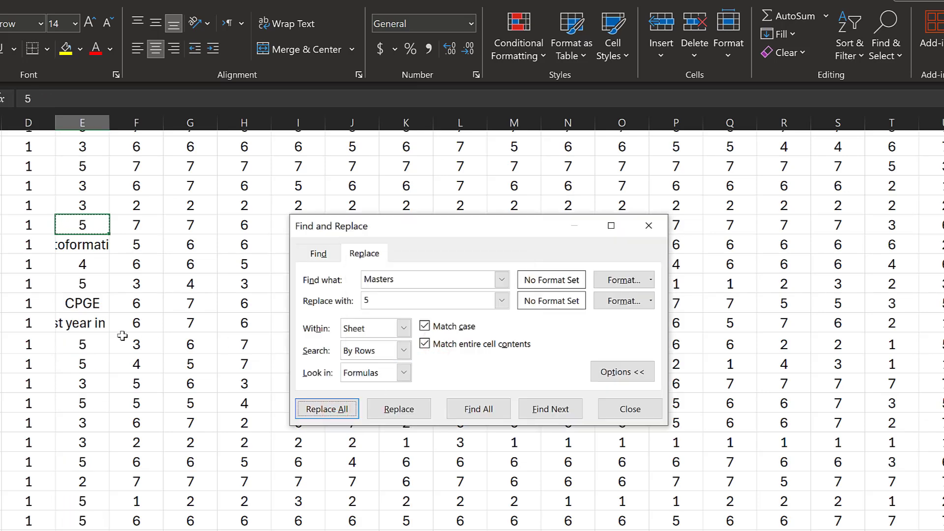
Replace every PhD answer in the Education column with 6
scroll(104, 338, down, 5)
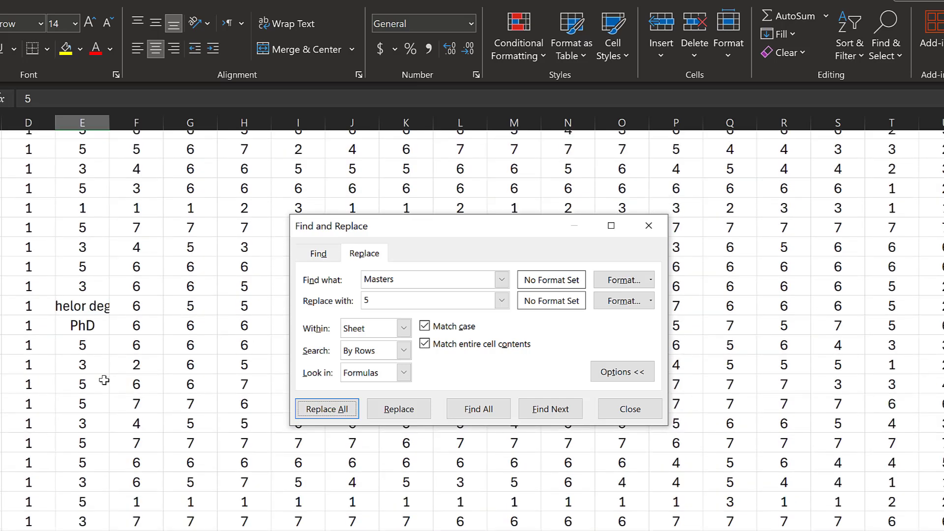
drag(399, 279, 373, 279)
text(PhD)
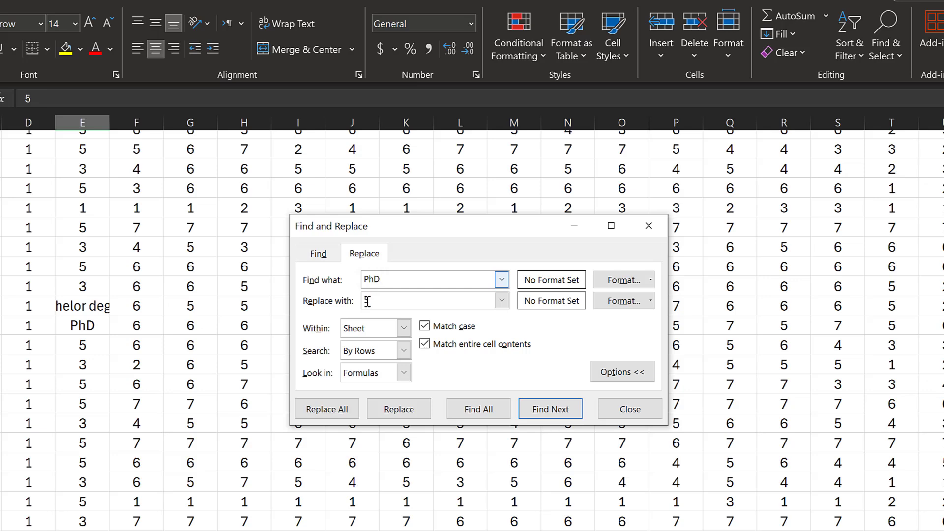
click(367, 301)
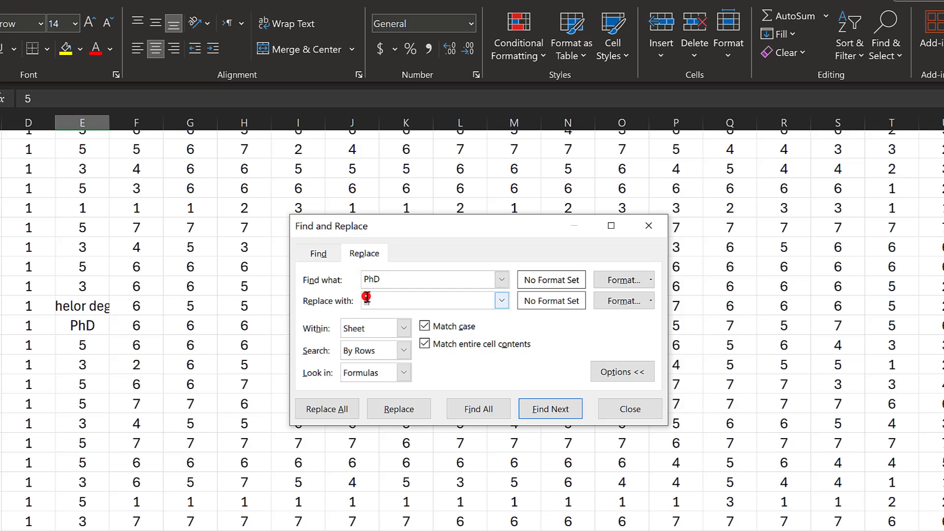
text(6)
click(328, 408)
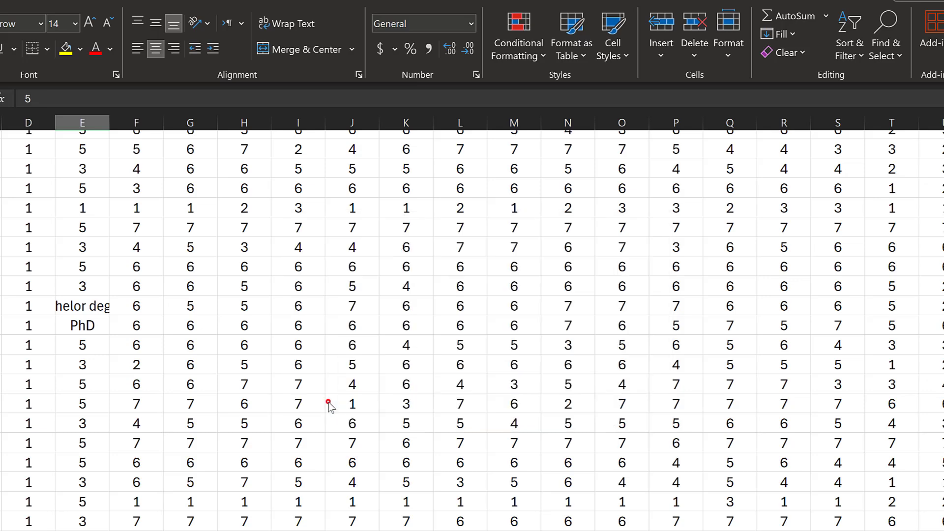
click(438, 333)
Recode the Bachelor degree answer to 4 and the 'My first year in Ofppt' answer to 1
scroll(100, 469, down, 2)
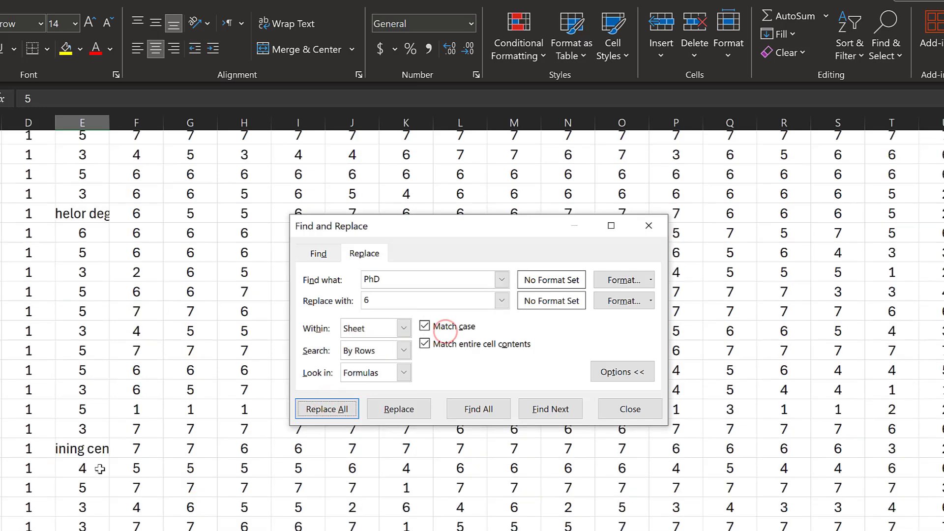
click(93, 211)
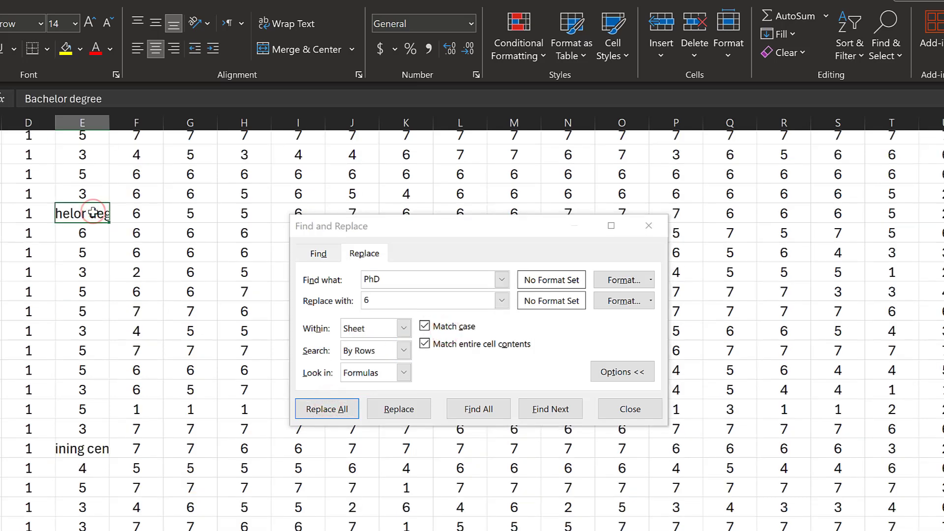
text(4)
scroll(82, 358, down, 2)
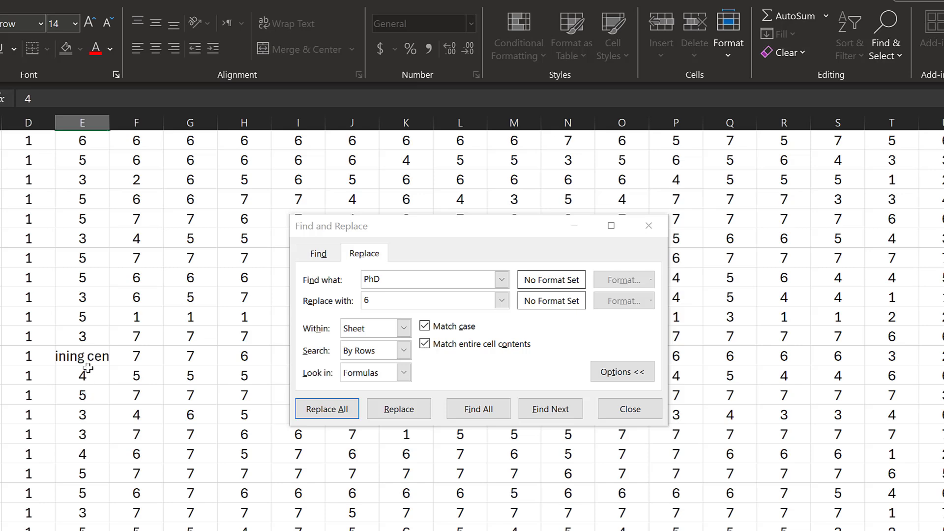
click(86, 358)
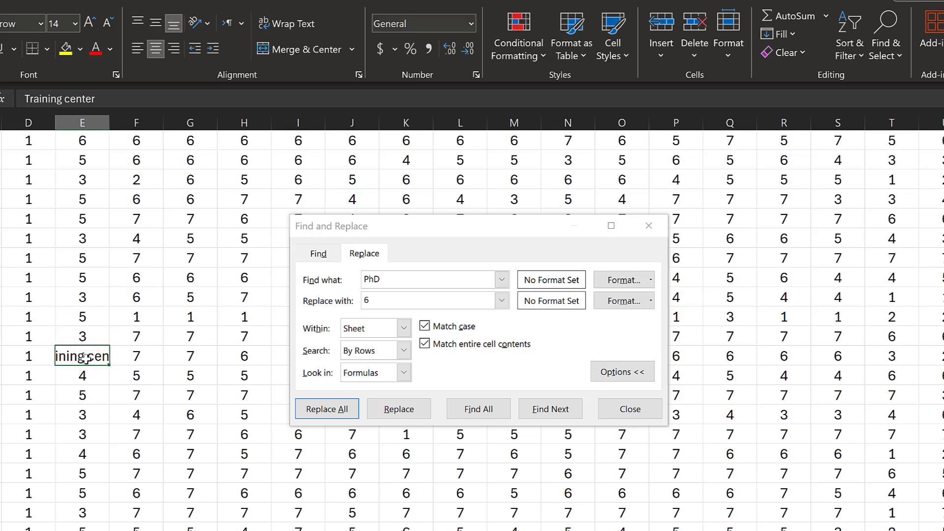
scroll(86, 358, down, 10)
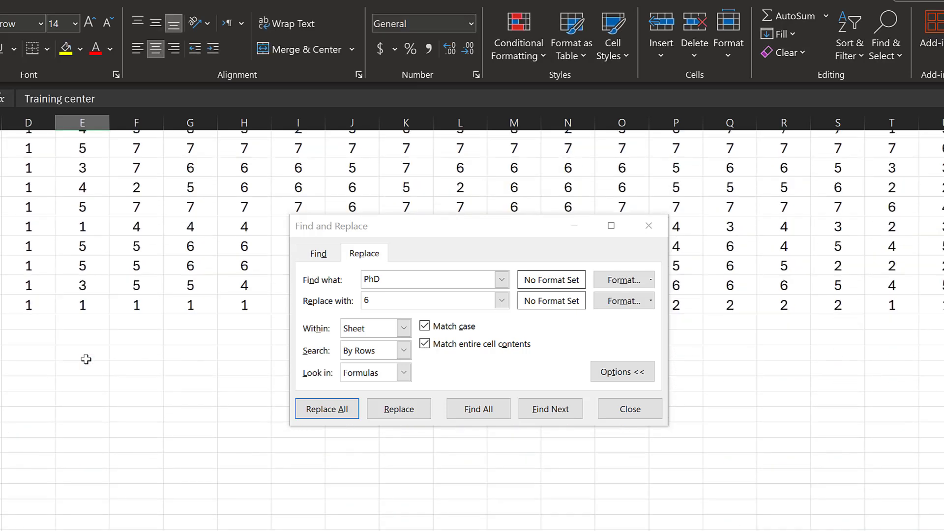
scroll(86, 360, down, 5)
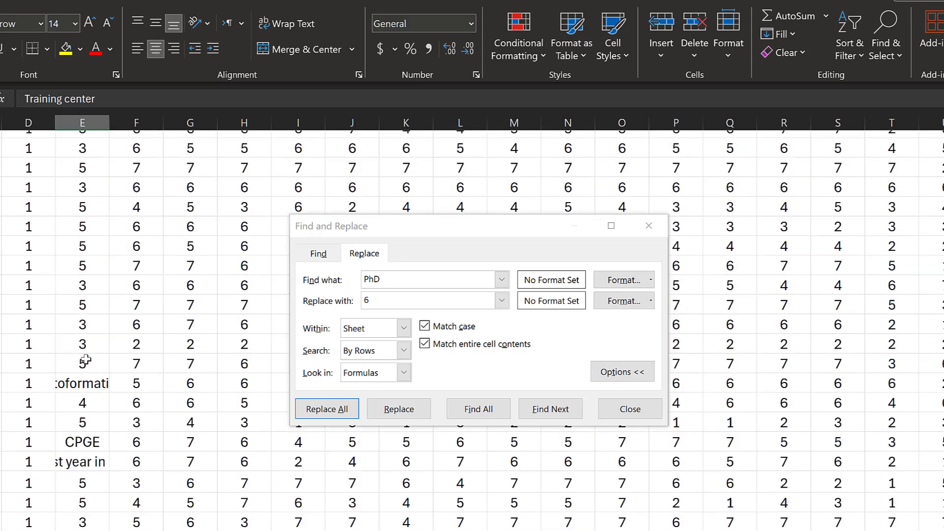
click(80, 464)
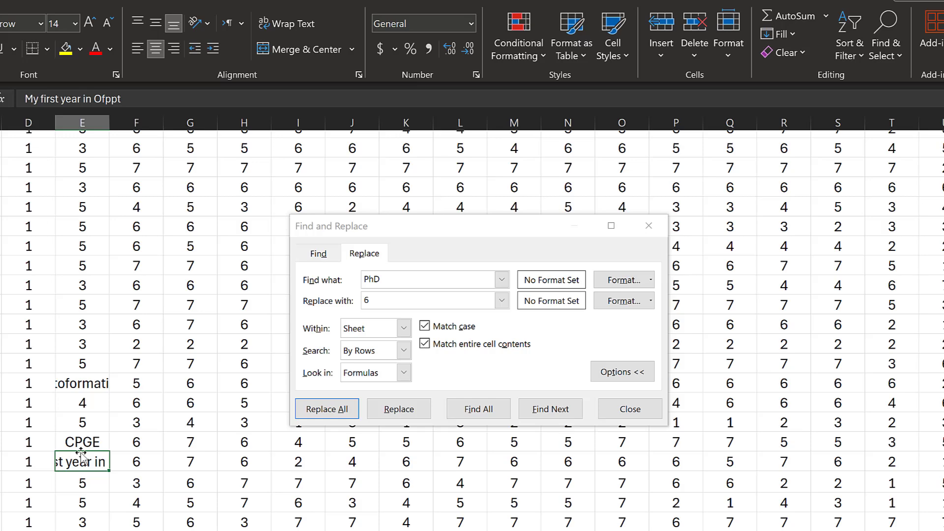
text(1)
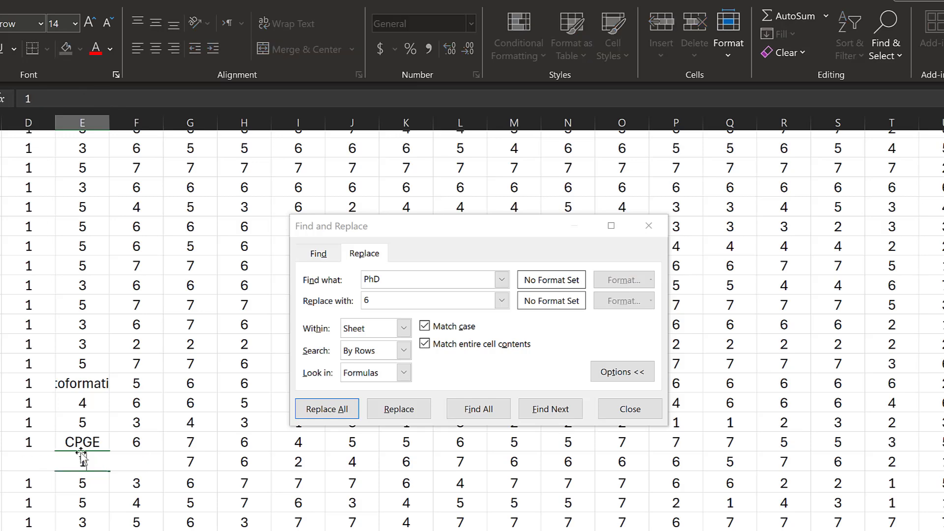
click(88, 385)
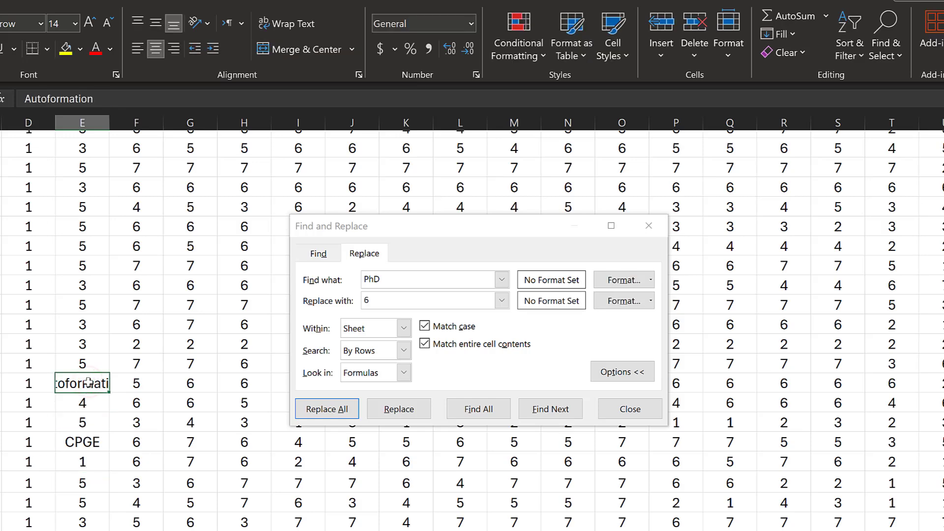
Recode the BA in linguistics and BA graduate answers to 4, then select the Teacher trainee at CRMEF cell
scroll(88, 384, down, 5)
scroll(88, 383, up, 10)
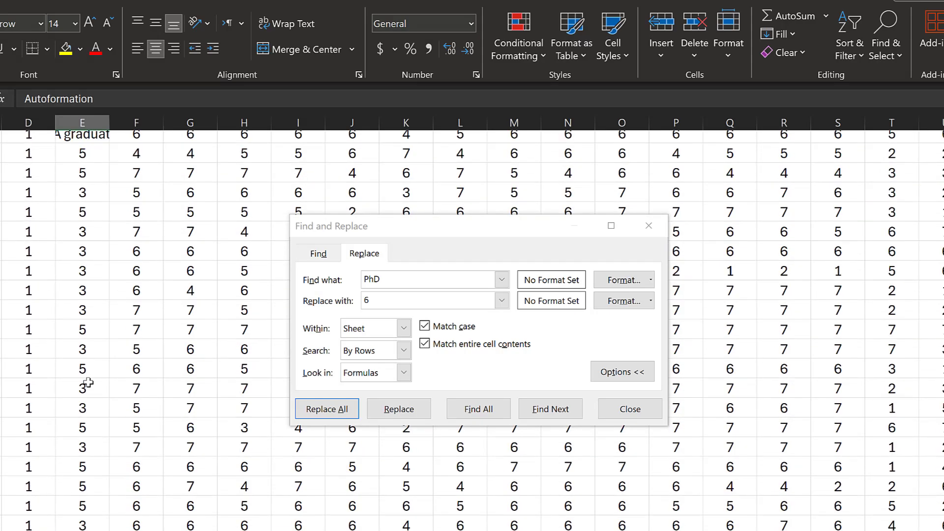
click(87, 379)
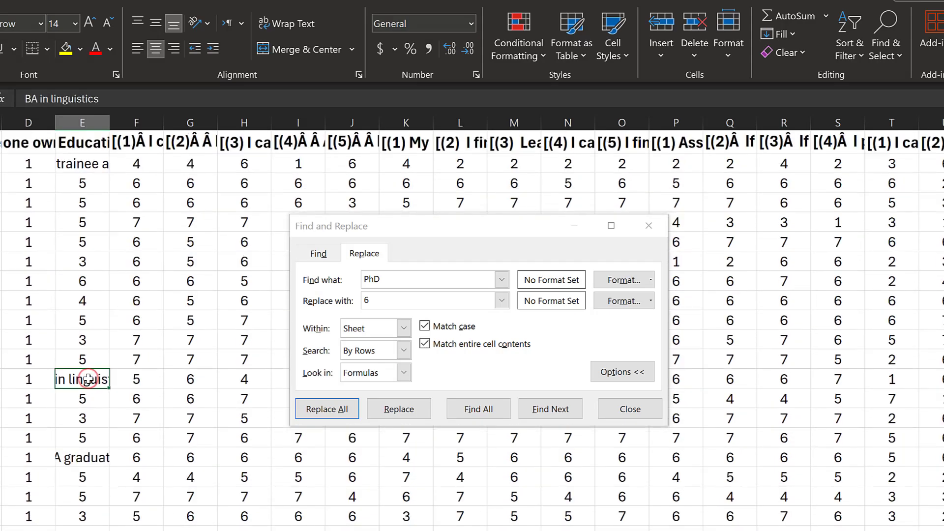
key(F2)
key(BackSpace)
key(BackSpace)
key(BackSpace)
key(BackSpace)
key(BackSpace)
key(BackSpace)
key(BackSpace)
key(BackSpace)
key(BackSpace)
key(BackSpace)
key(BackSpace)
key(BackSpace)
key(BackSpace)
key(BackSpace)
key(BackSpace)
key(BackSpace)
key(BackSpace)
text(4)
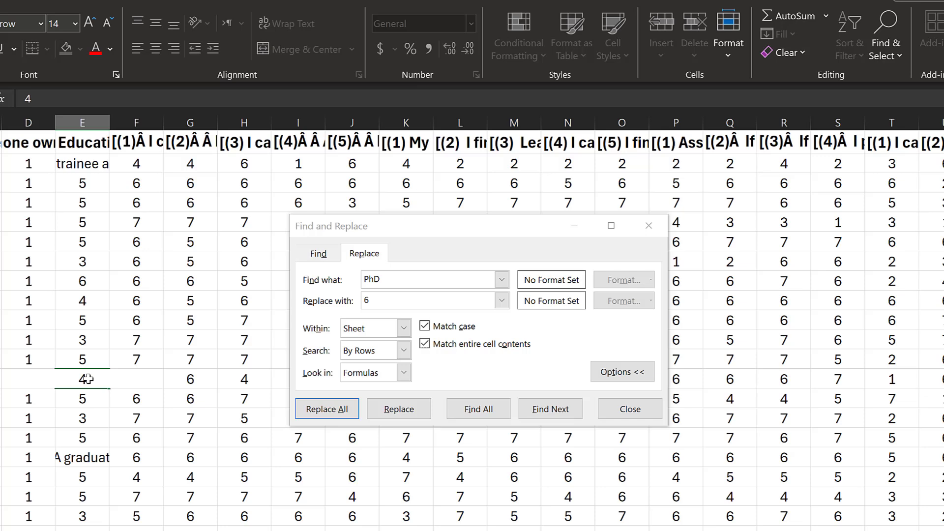
click(77, 454)
text(4)
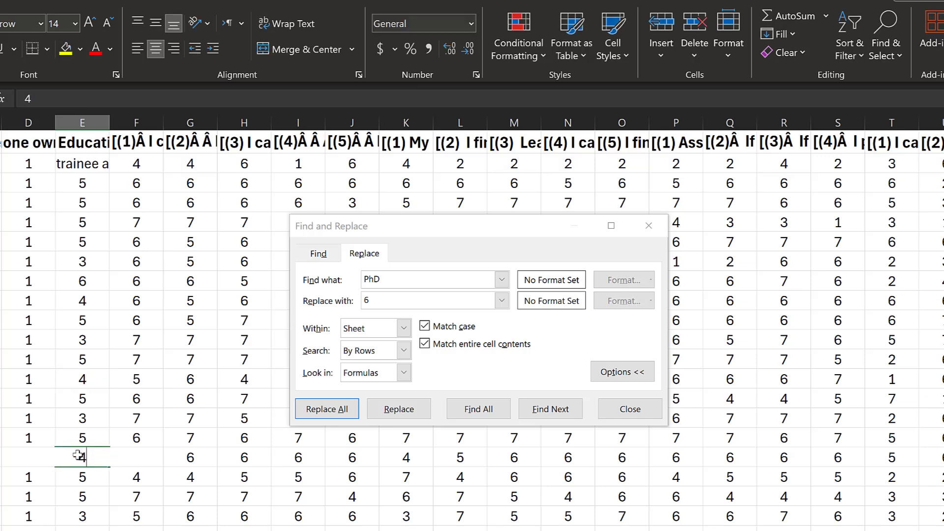
click(80, 164)
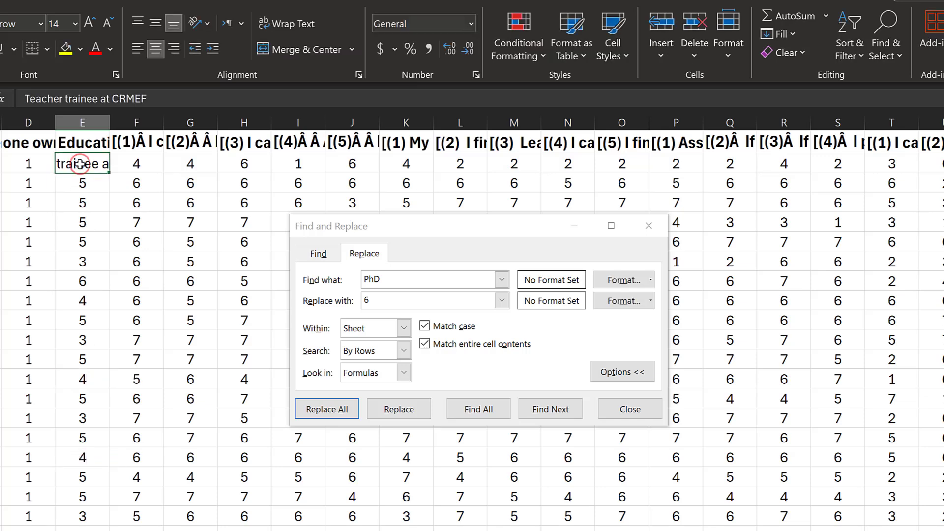
Enter 4 for the Teacher trainee at CRMEF answer
text(4)
key(Return)
scroll(90, 212, down, 10)
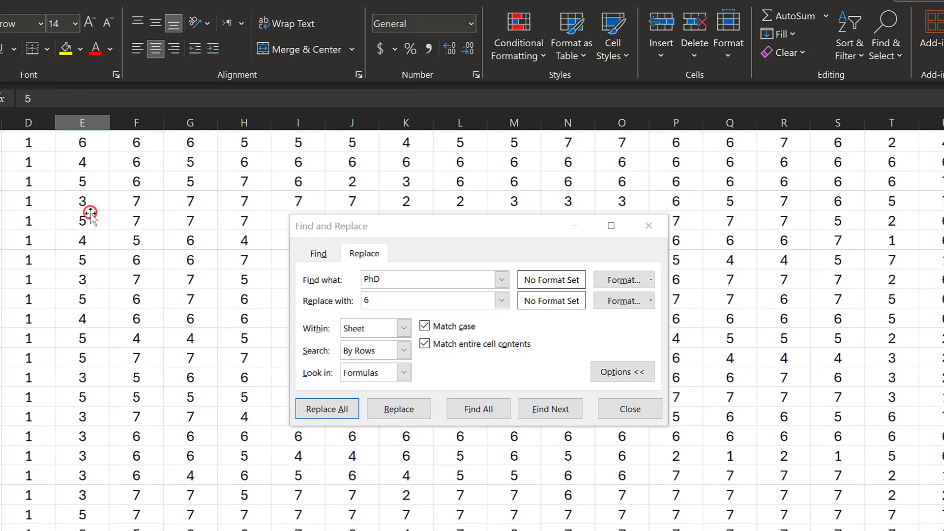
scroll(90, 213, down, 8)
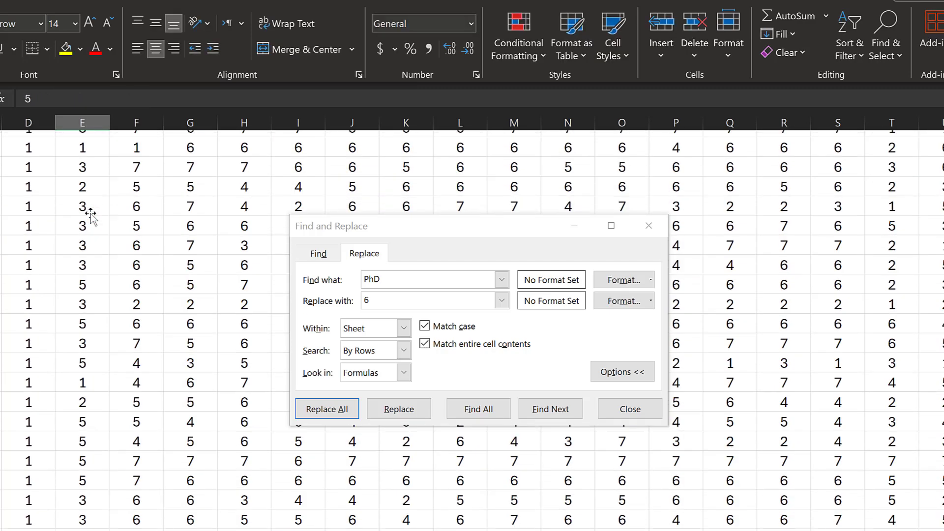
scroll(102, 233, down, 1)
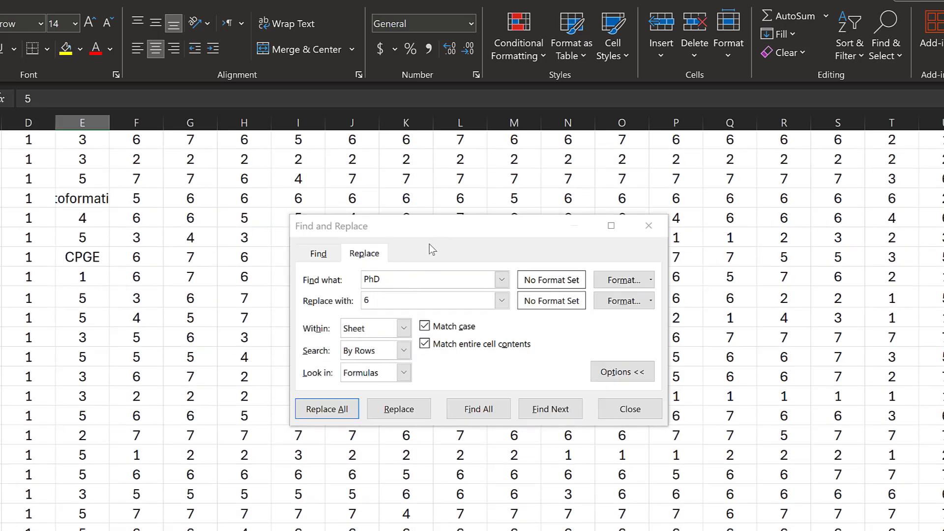
scroll(141, 295, down, 7)
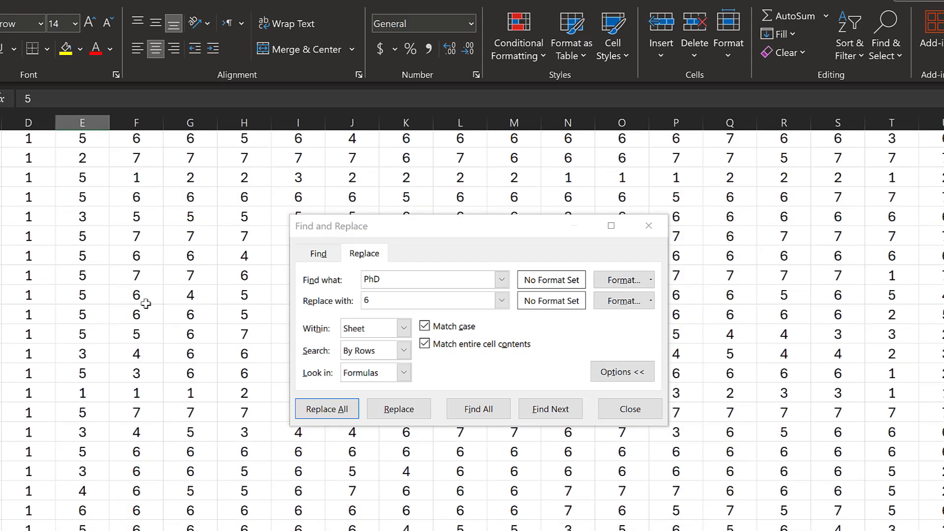
scroll(119, 318, down, 3)
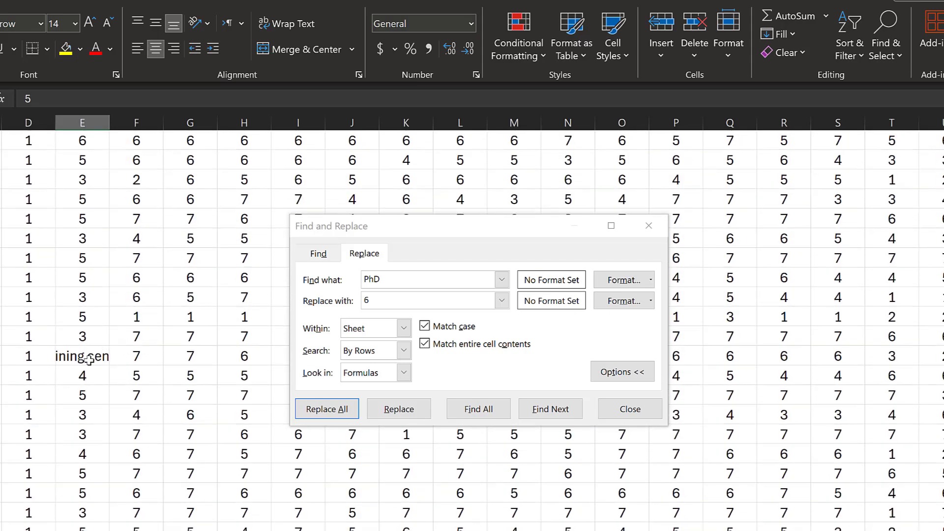
Recode the Training center and CPGE Education answers to 4
click(88, 360)
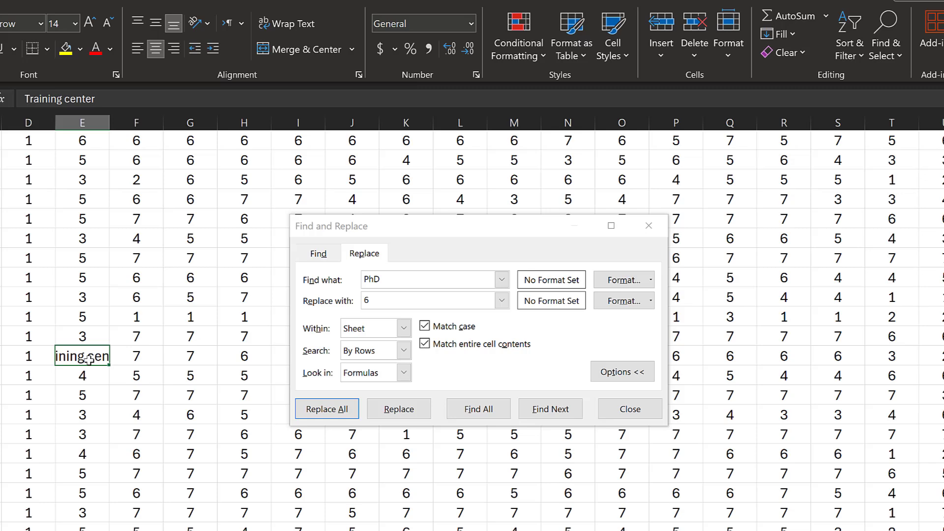
text(4)
scroll(87, 329, down, 8)
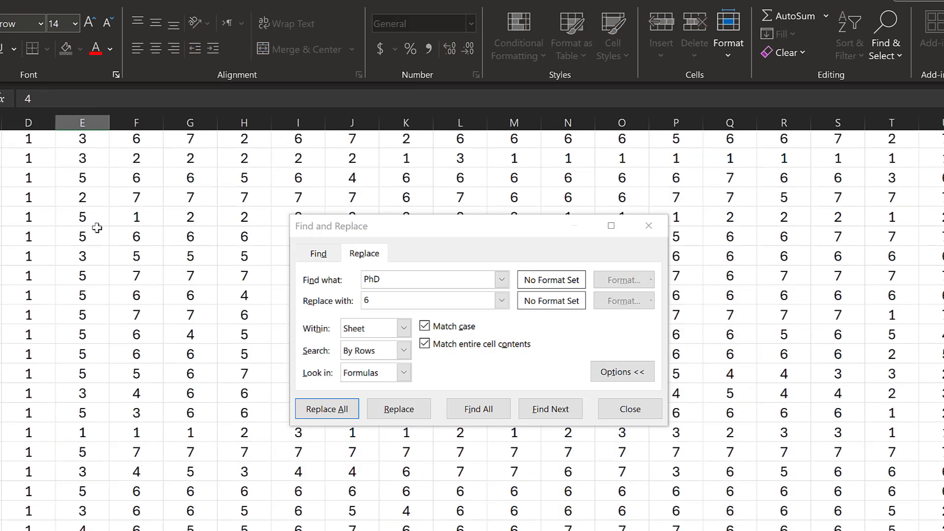
click(83, 344)
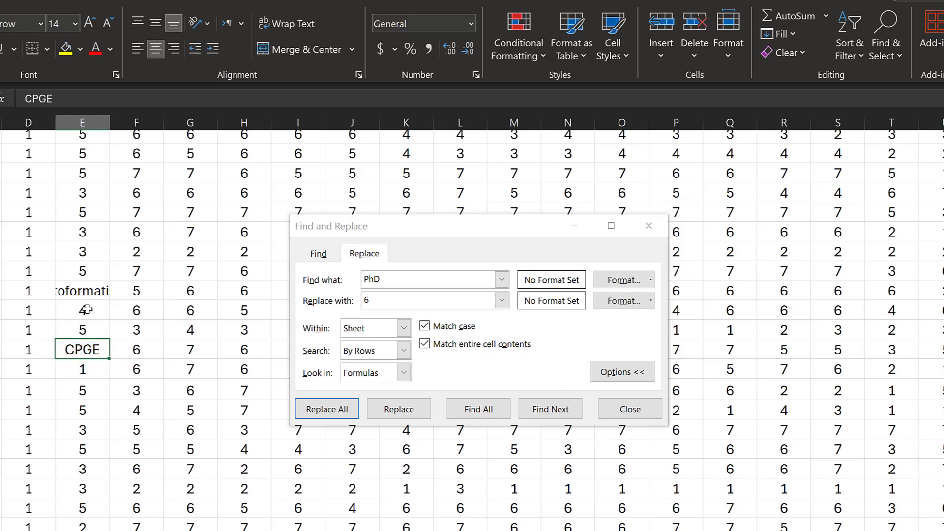
text(4)
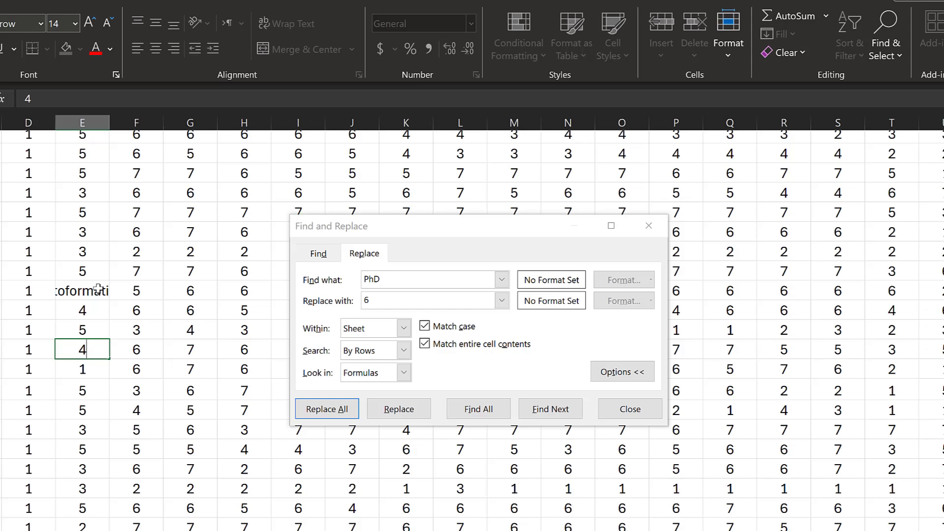
click(87, 290)
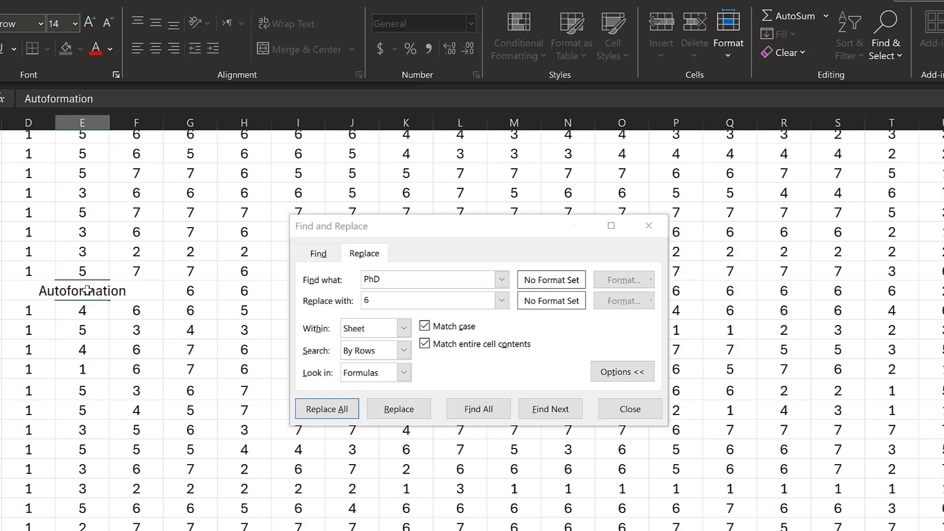
scroll(87, 290, down, 20)
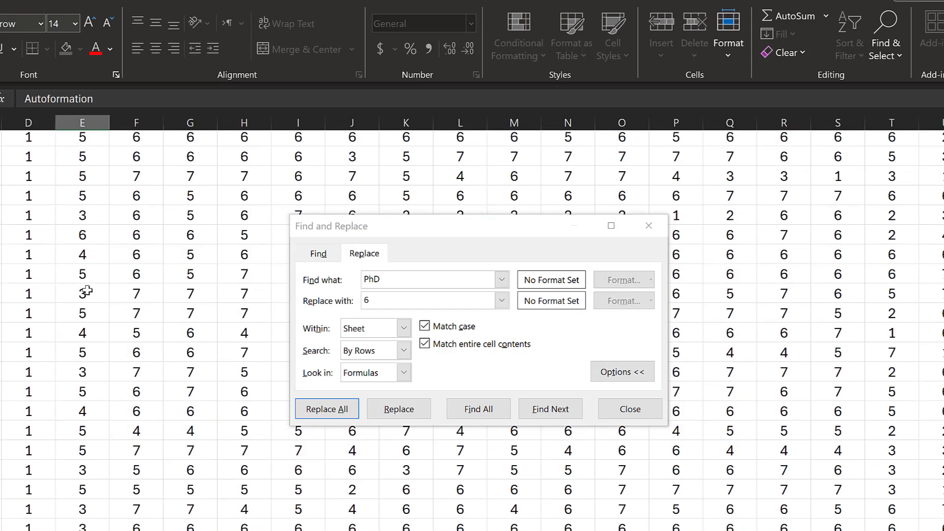
scroll(87, 290, up, 2)
scroll(87, 290, down, 20)
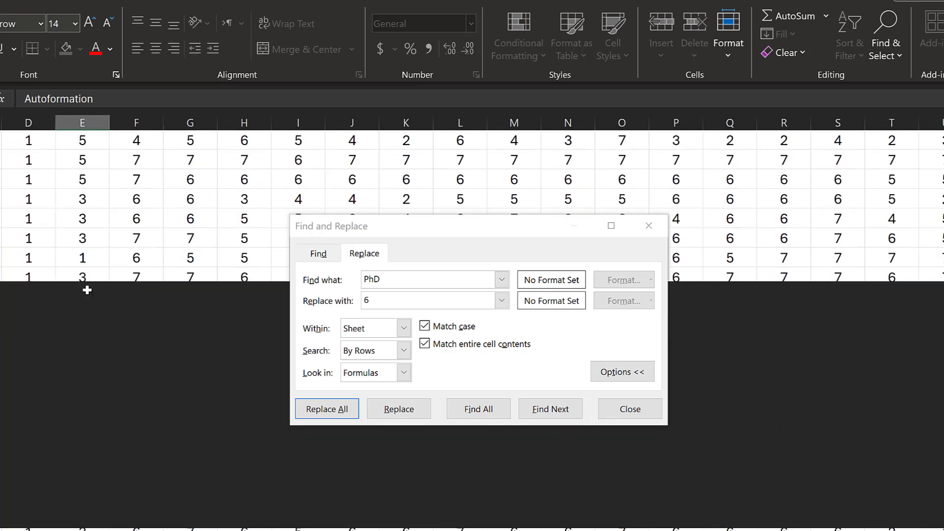
scroll(87, 290, down, 15)
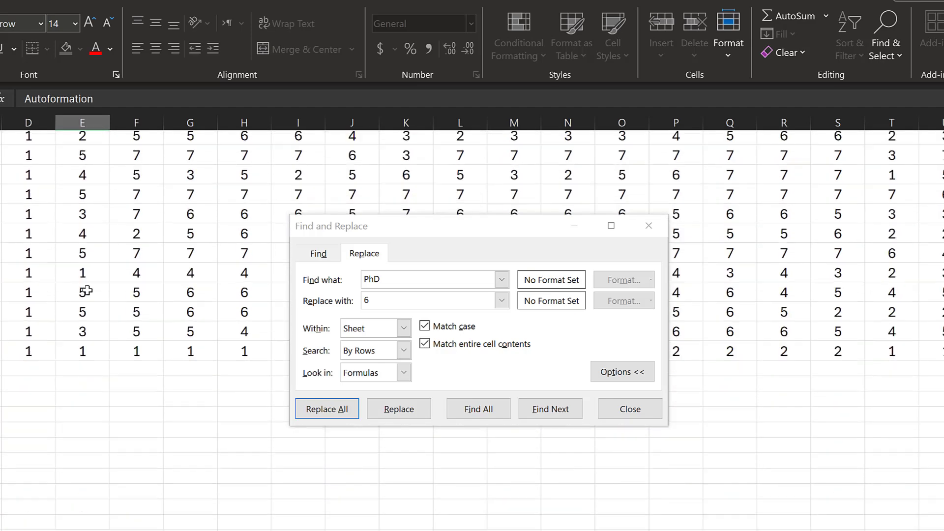
scroll(164, 259, down, 5)
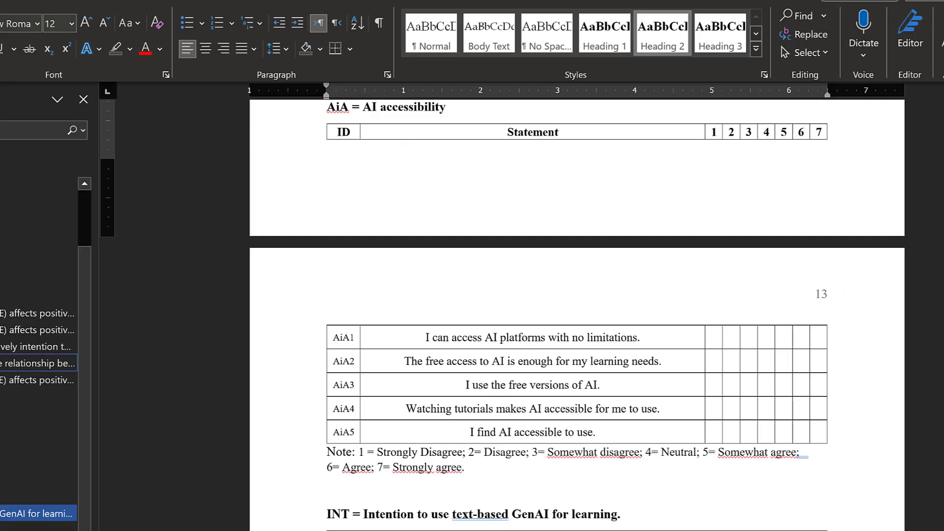
Copy the 'PhD = 6' code line in Word and insert a blank line above 'First year = 1'
scroll(455, 290, up, 5)
scroll(455, 290, up, 6)
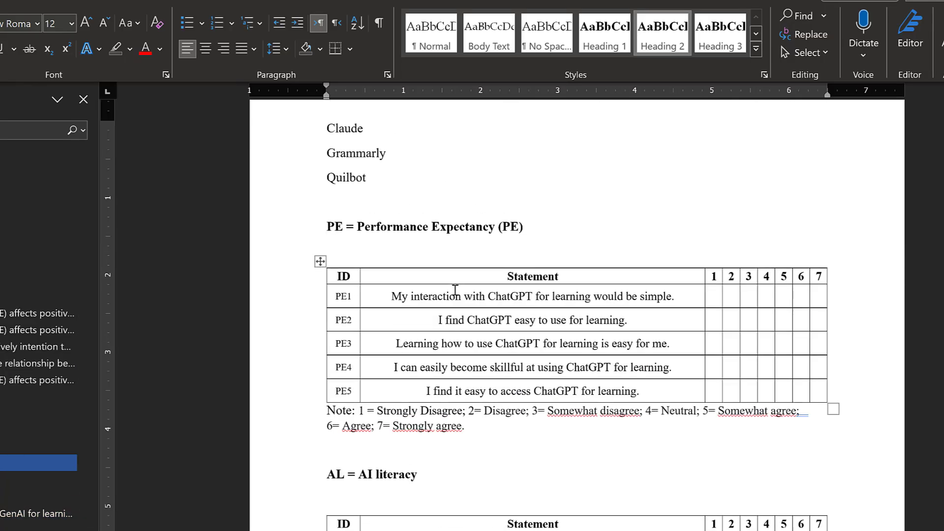
scroll(379, 222, up, 8)
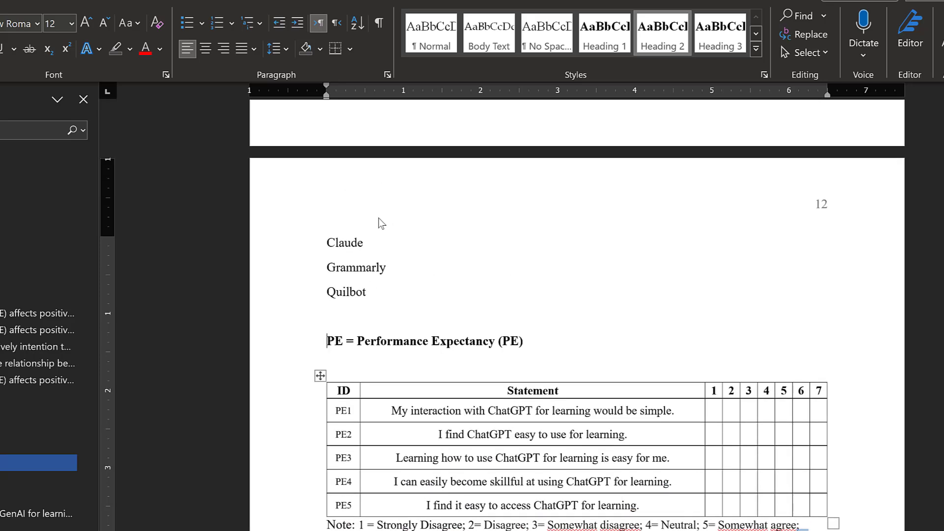
scroll(379, 219, up, 5)
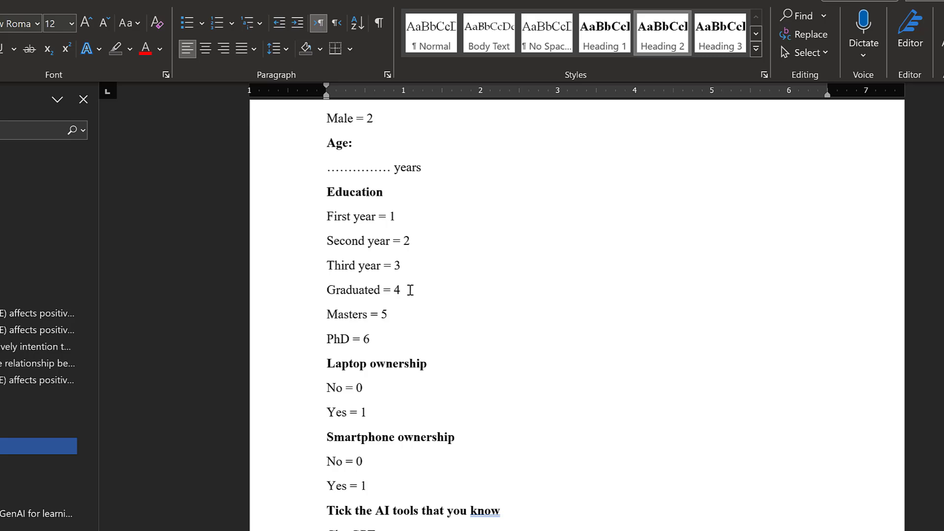
triple_click(409, 289)
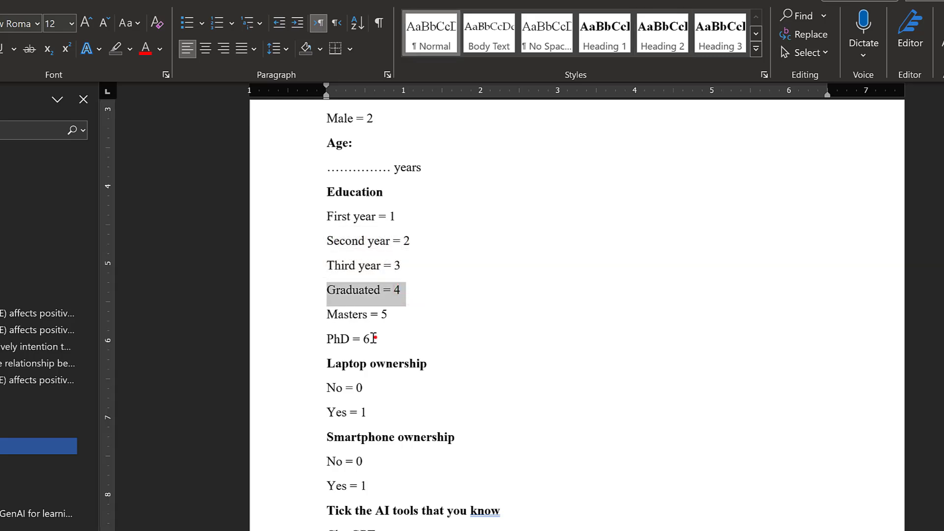
triple_click(381, 336)
right_click(335, 344)
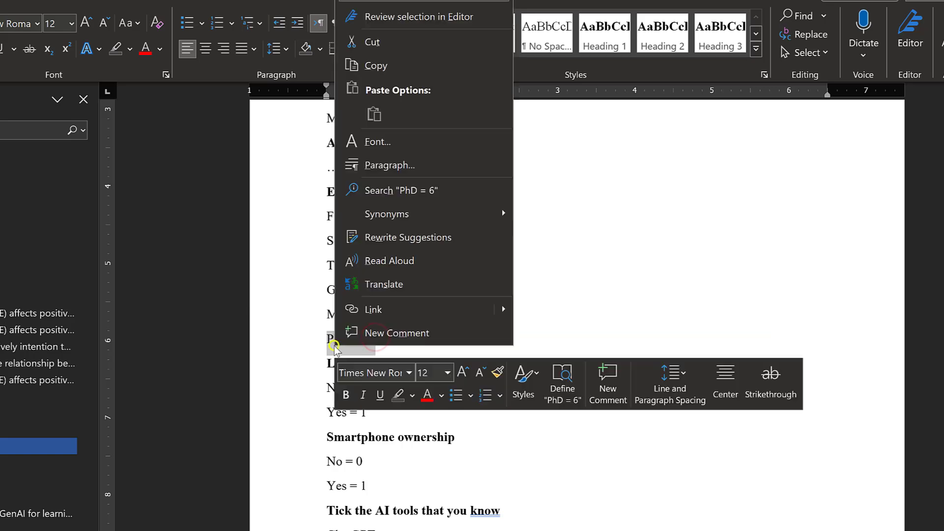
click(375, 65)
click(387, 341)
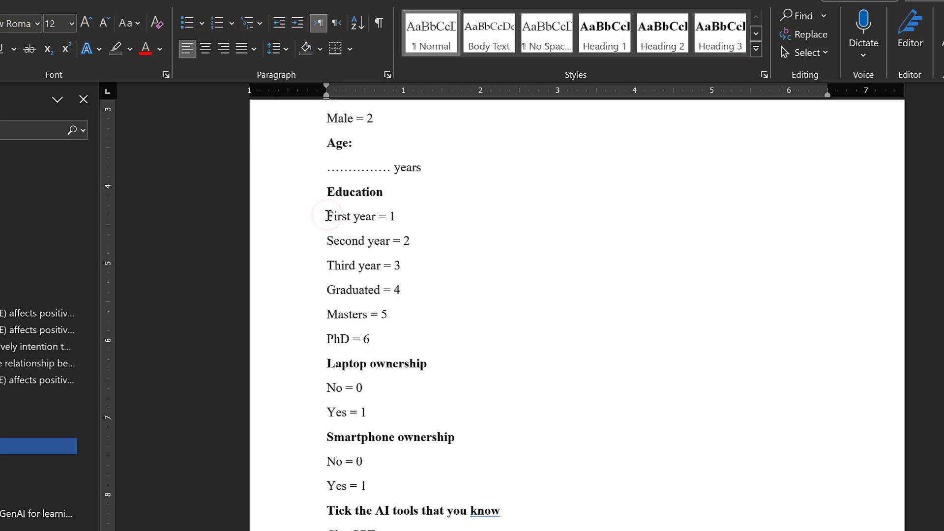
key(Return)
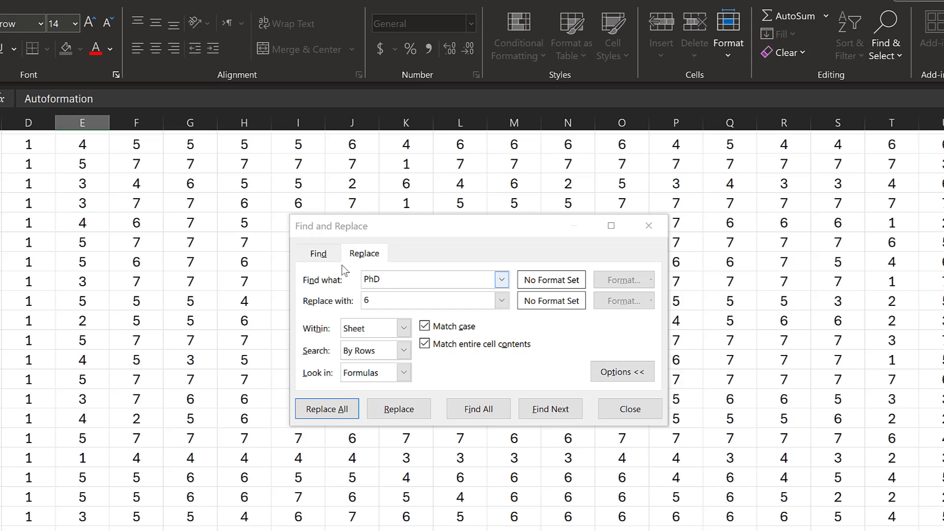
Recode the Autoformation Education answer to 0 and close Find and Replace
scroll(56, 275, down, 10)
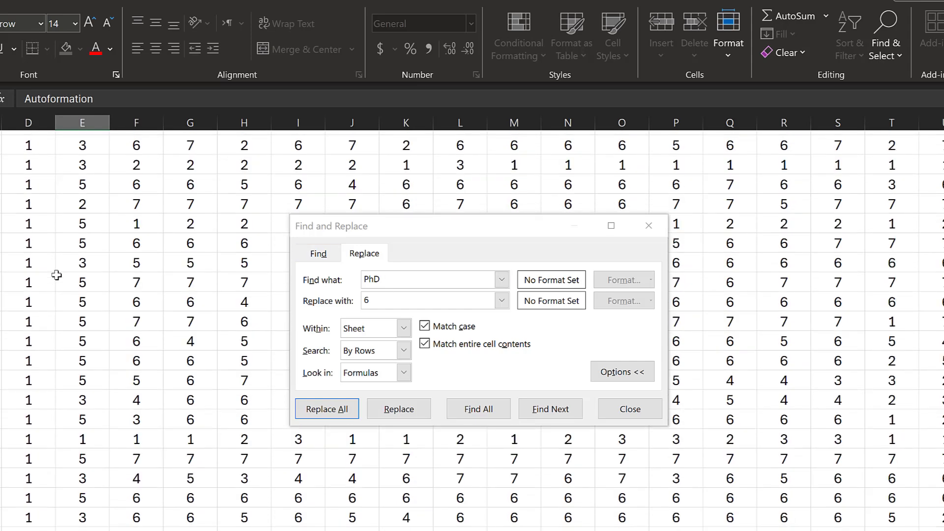
scroll(88, 355, down, 2)
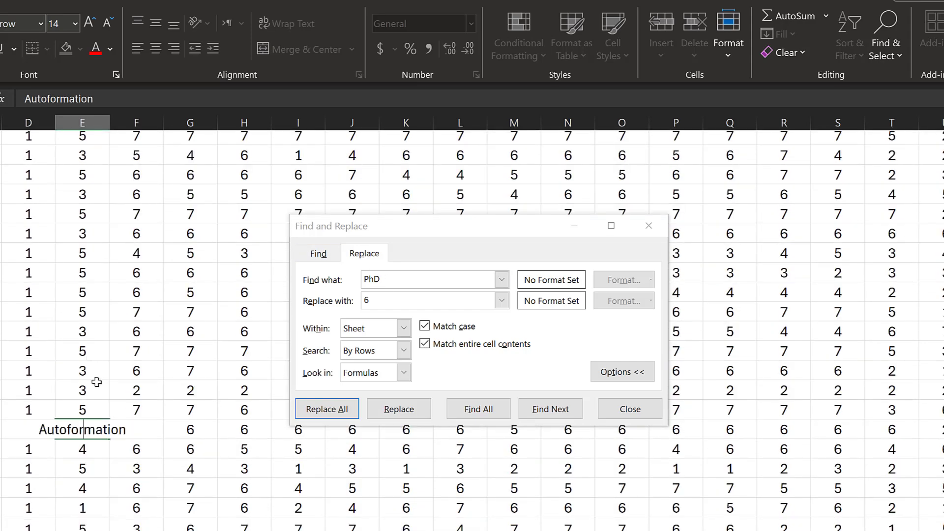
double_click(98, 428)
text(0)
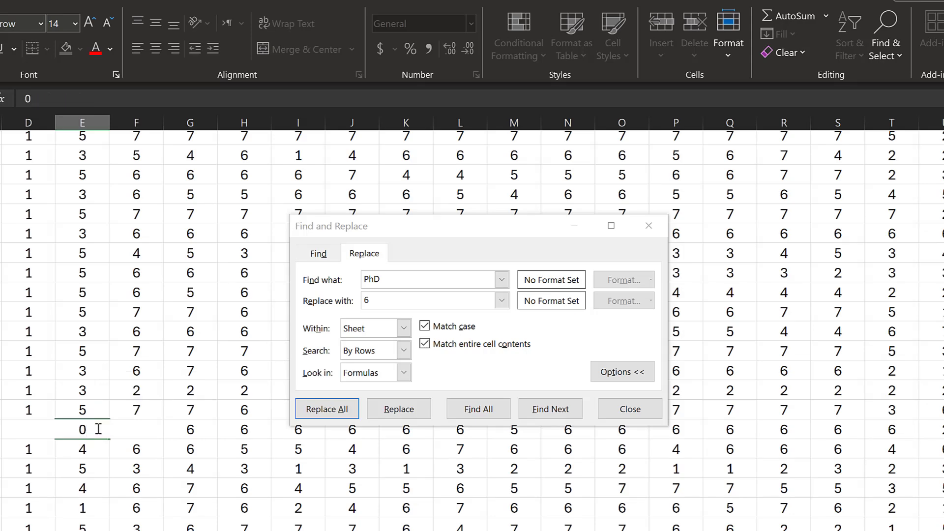
scroll(98, 428, up, 12)
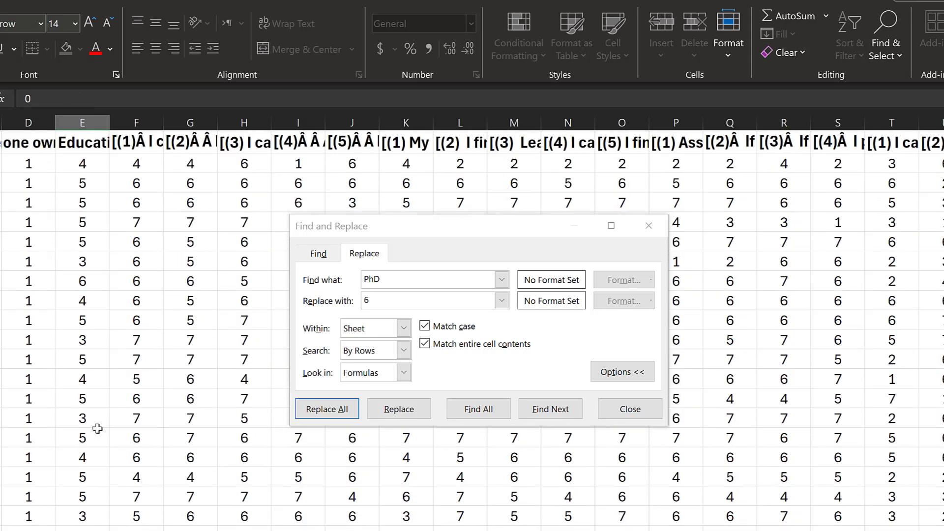
click(648, 225)
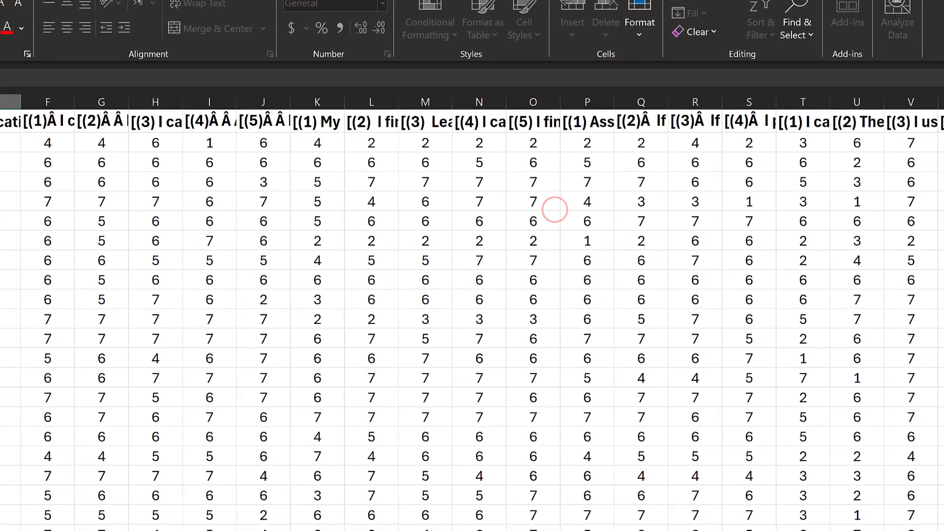
Select the remarks column Y and the AI-tools column Z
scroll(554, 210, right, 5)
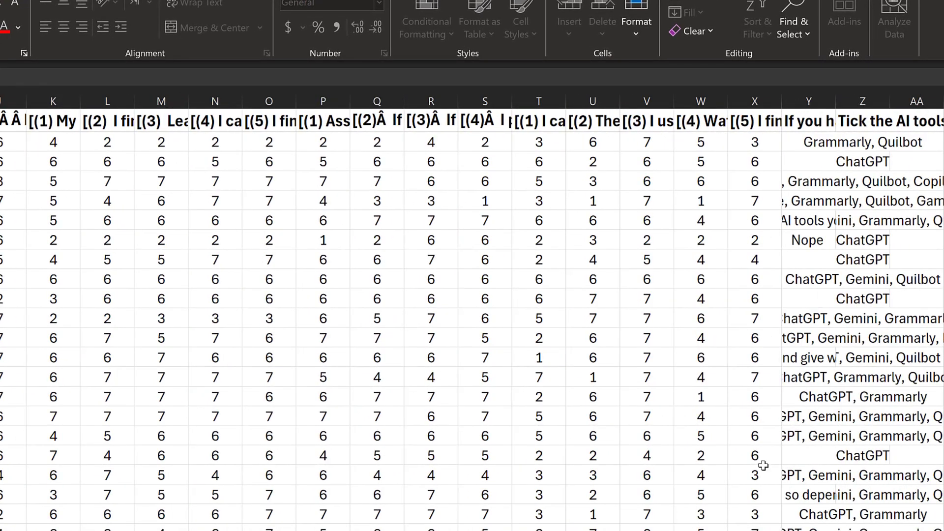
click(813, 143)
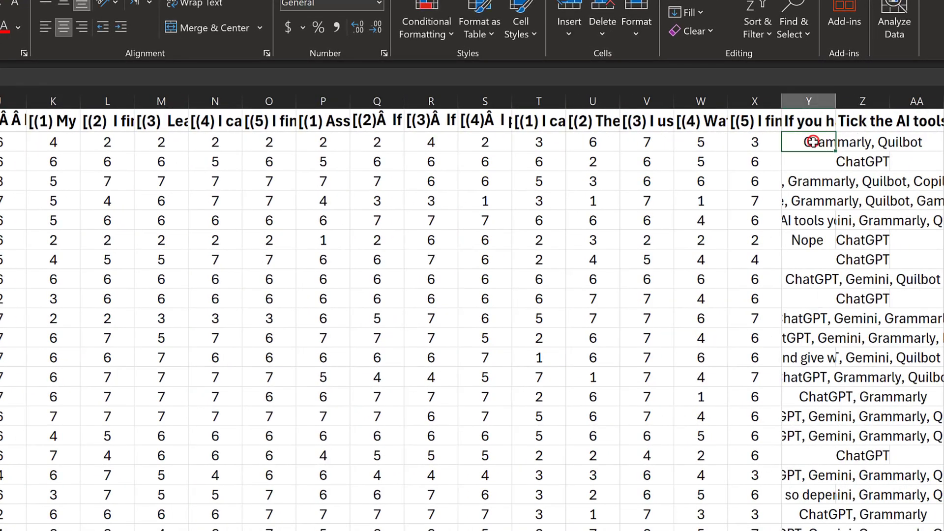
click(810, 100)
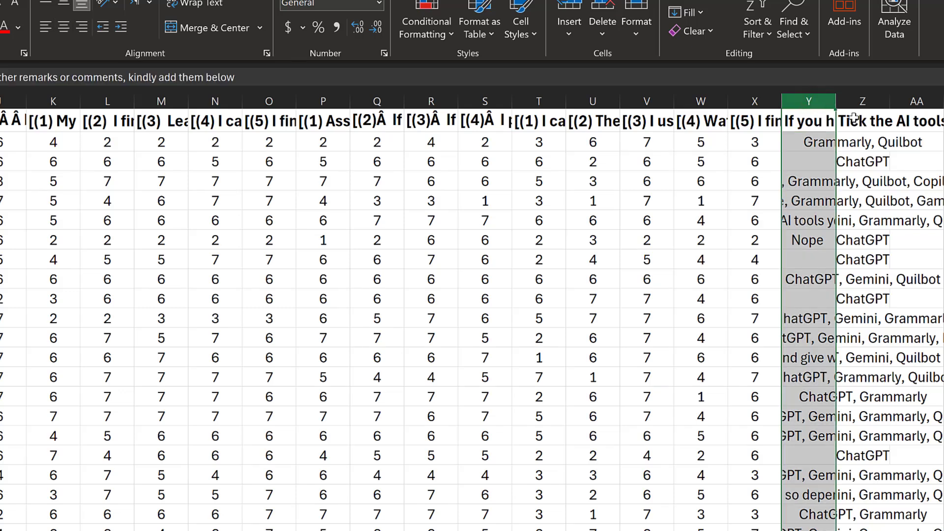
click(856, 101)
scroll(854, 116, right, 1)
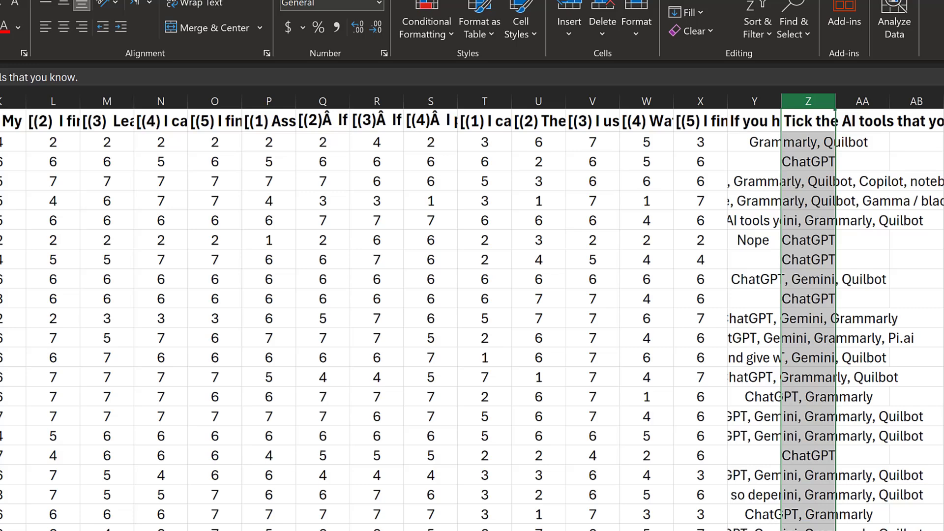
In Google Forms, find the 'Tick the AI tools that you know.' question and copy its ChatGPT option
click(287, 524)
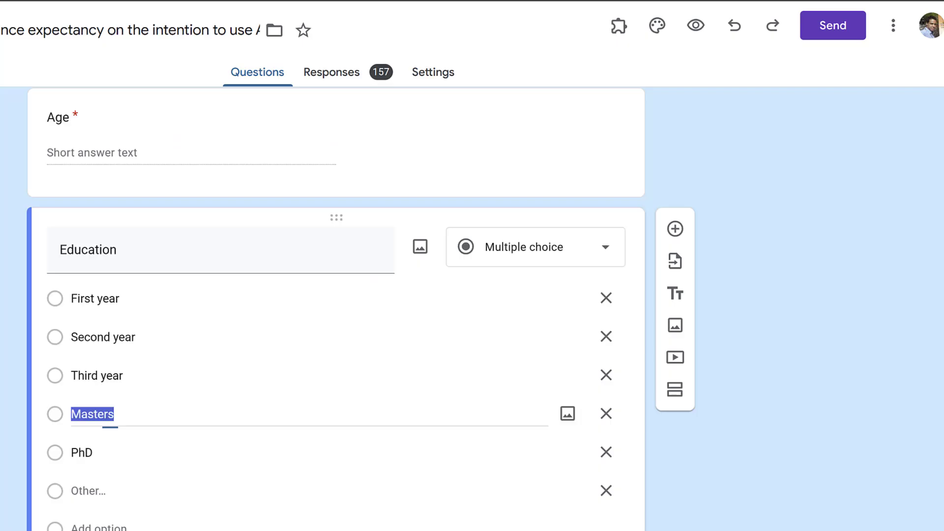
scroll(130, 295, up, 5)
scroll(130, 295, down, 20)
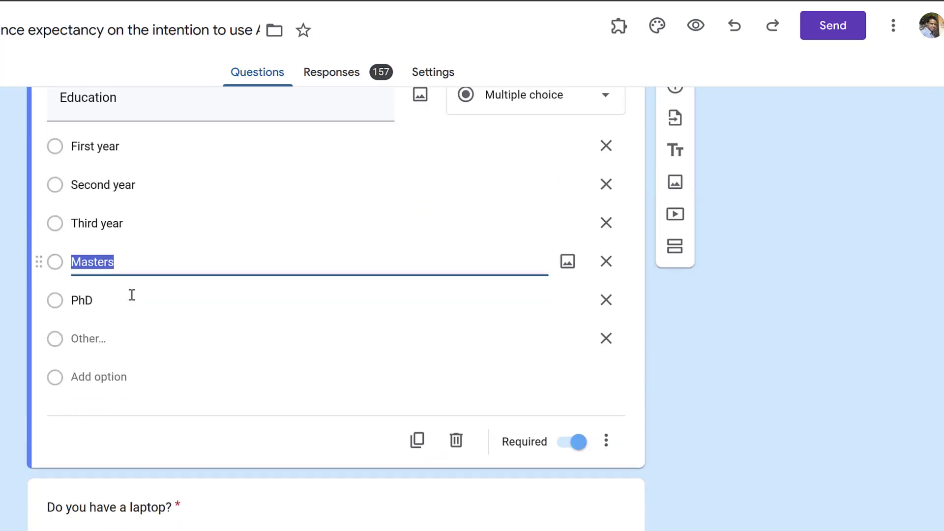
scroll(97, 240, down, 5)
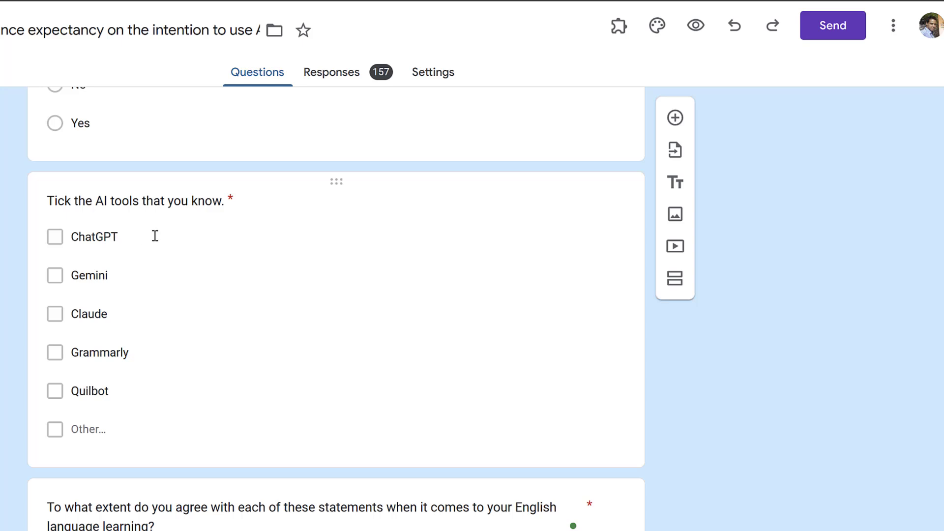
click(108, 236)
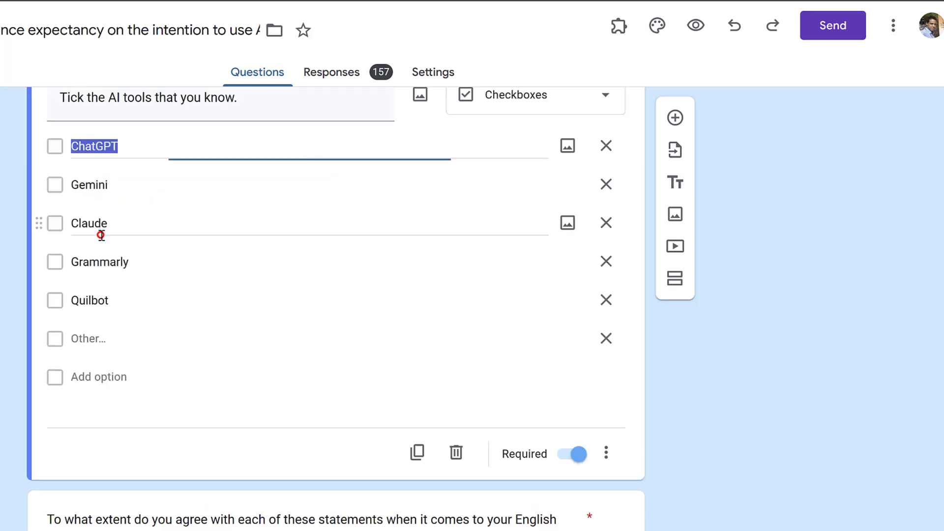
right_click(95, 146)
click(139, 228)
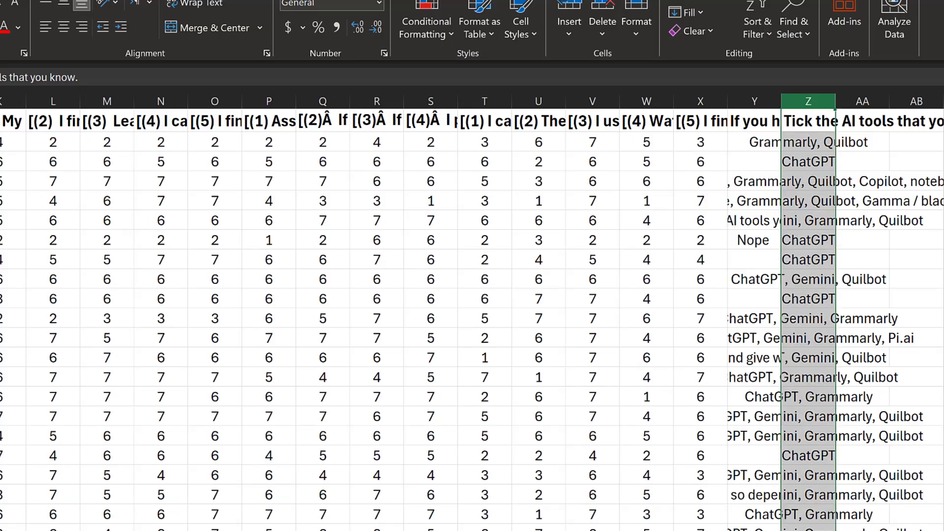
Paste ChatGPT into header cell AA1 and Gemini into AB1
scroll(803, 121, right, 1)
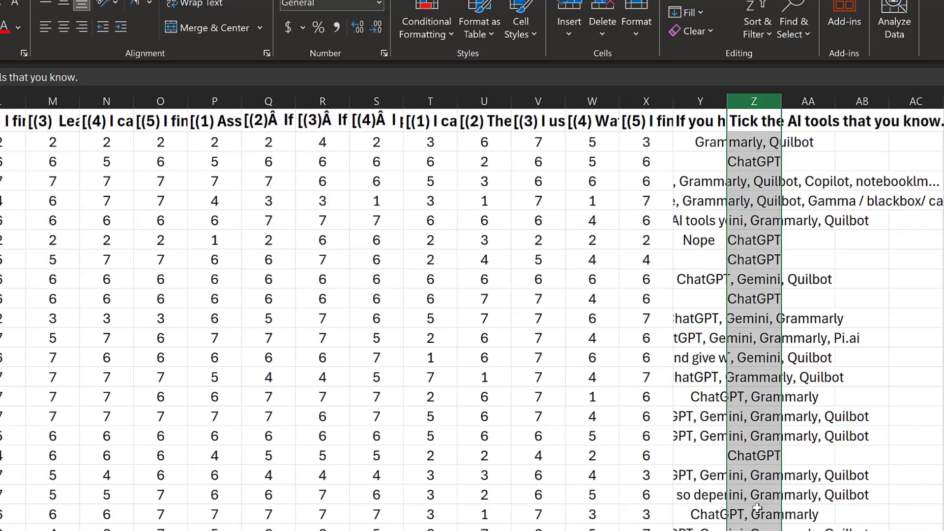
click(802, 121)
double_click(802, 121)
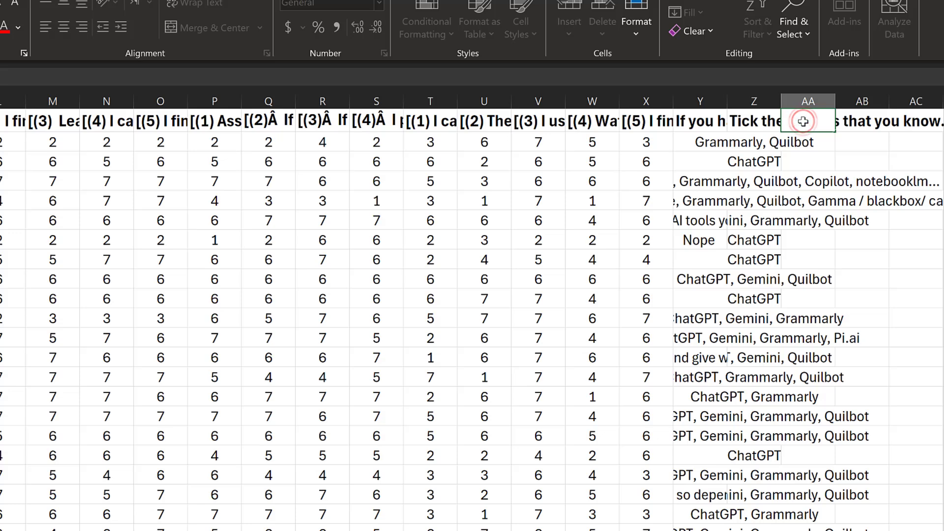
key(ctrl+v)
click(870, 121)
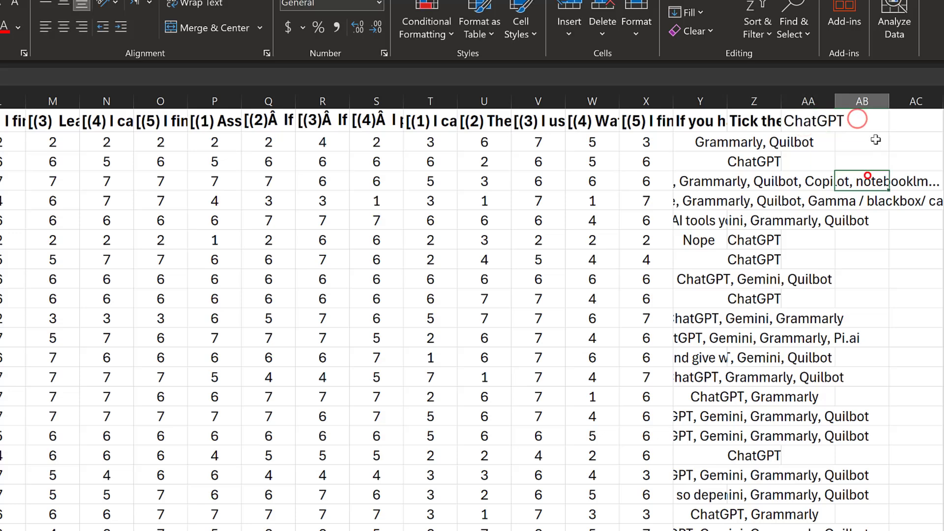
key(alt+Tab)
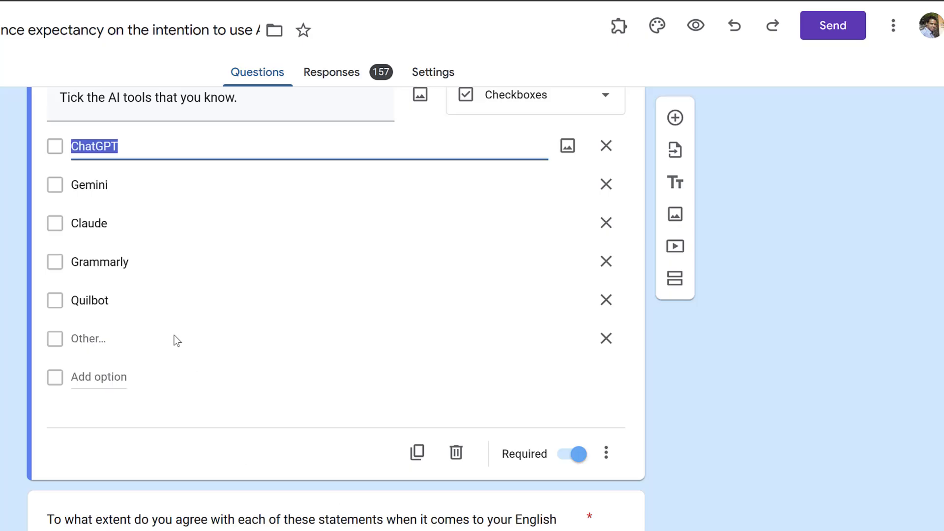
double_click(87, 189)
key(ctrl+c)
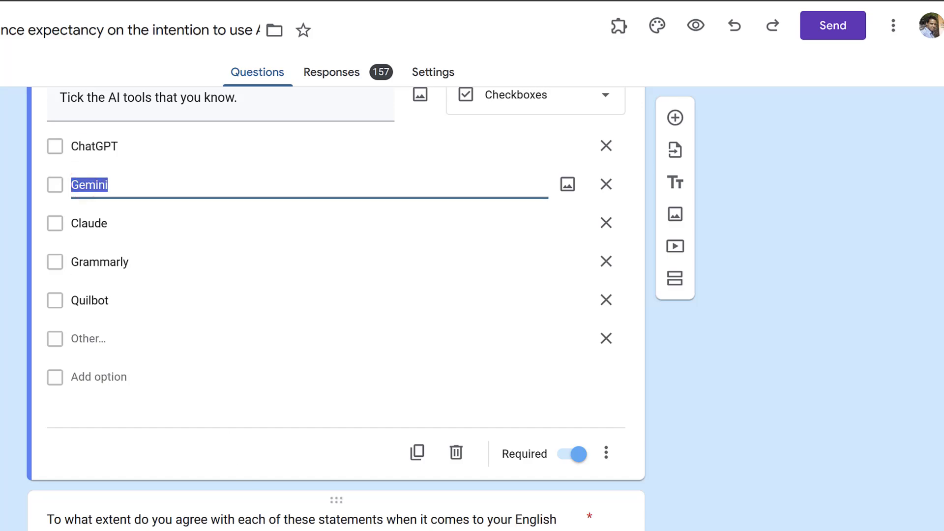
key(alt+Tab)
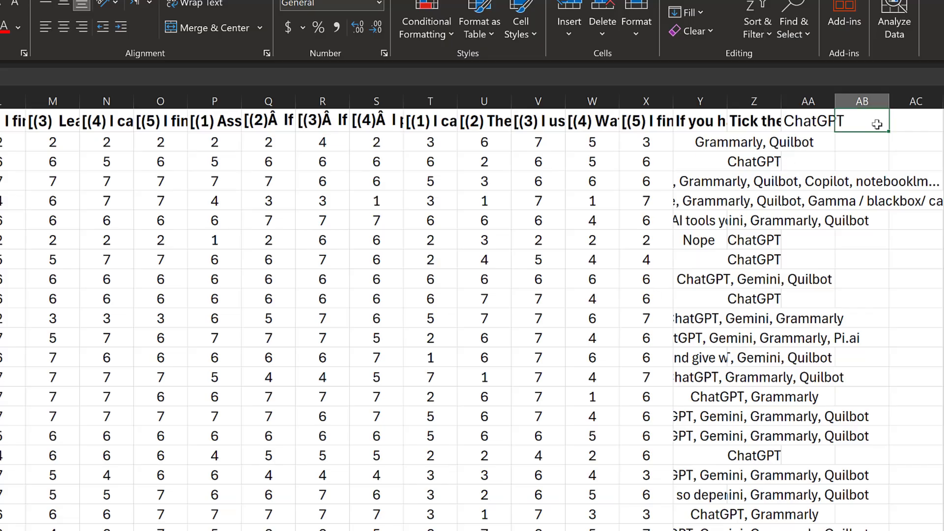
key(ctrl+v)
Copy Claude from the form and paste it into header cell AC1
scroll(472, 311, right, 1)
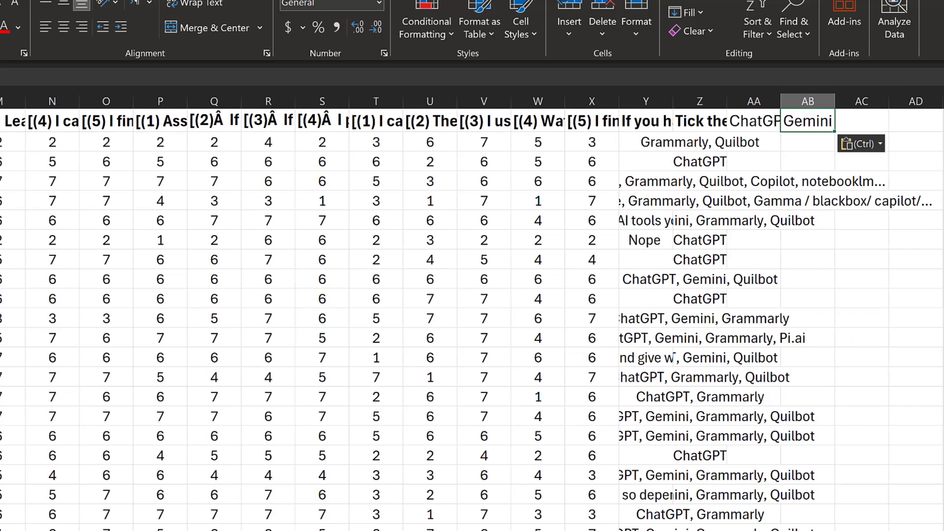
key(alt+Tab)
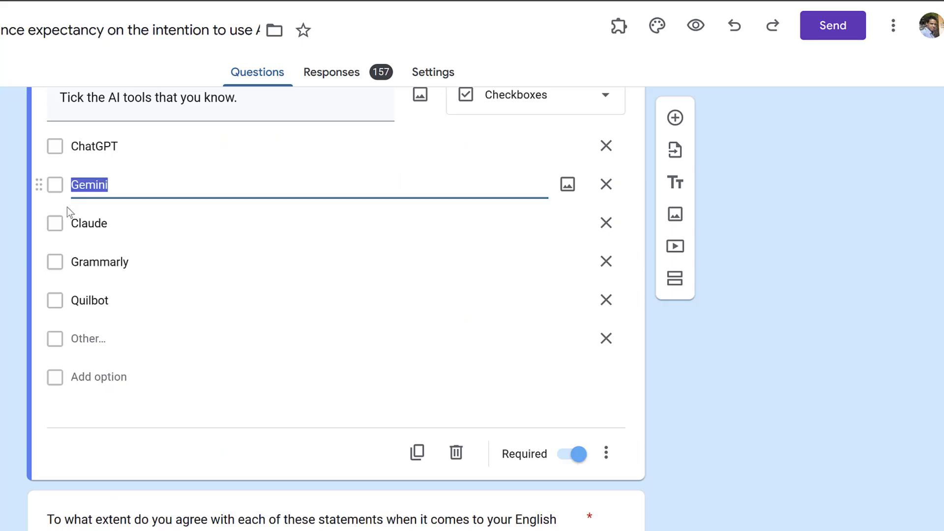
double_click(90, 232)
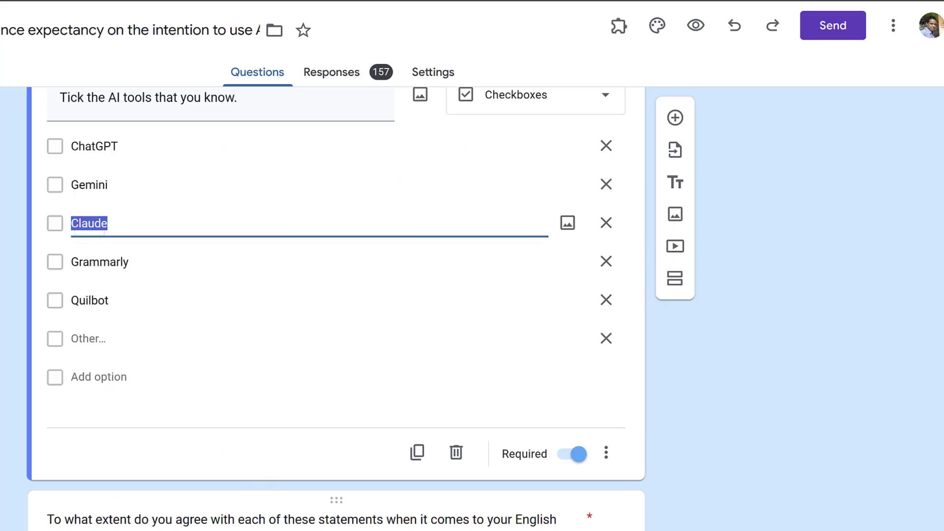
key(ctrl+c)
key(alt+Tab)
key(Right)
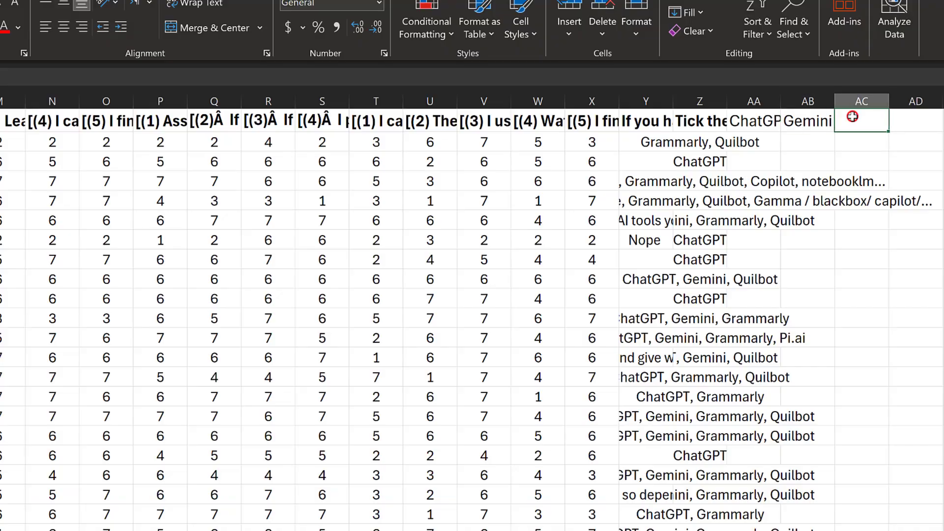
key(ctrl+v)
Undo the accidental overwrite of Grammarly in the form, then paste Grammarly into AD1
click(288, 527)
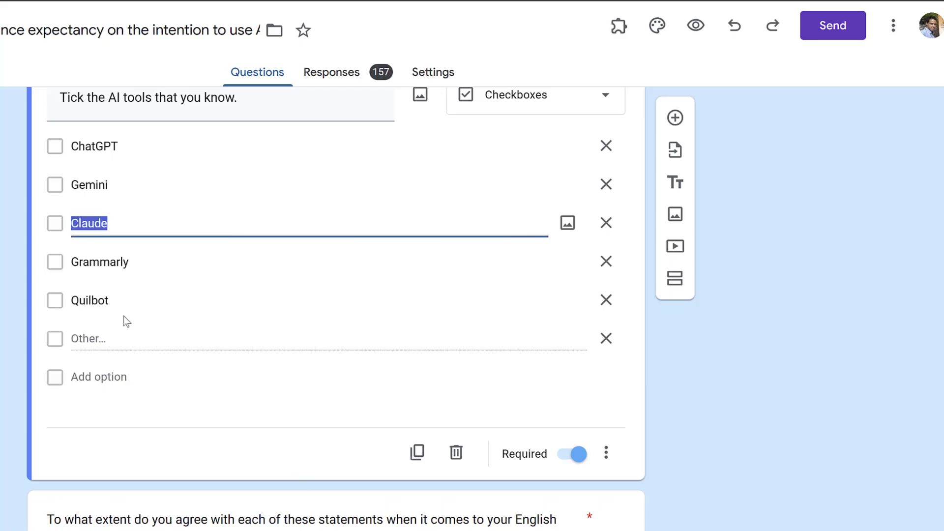
click(106, 259)
key(ctrl+v)
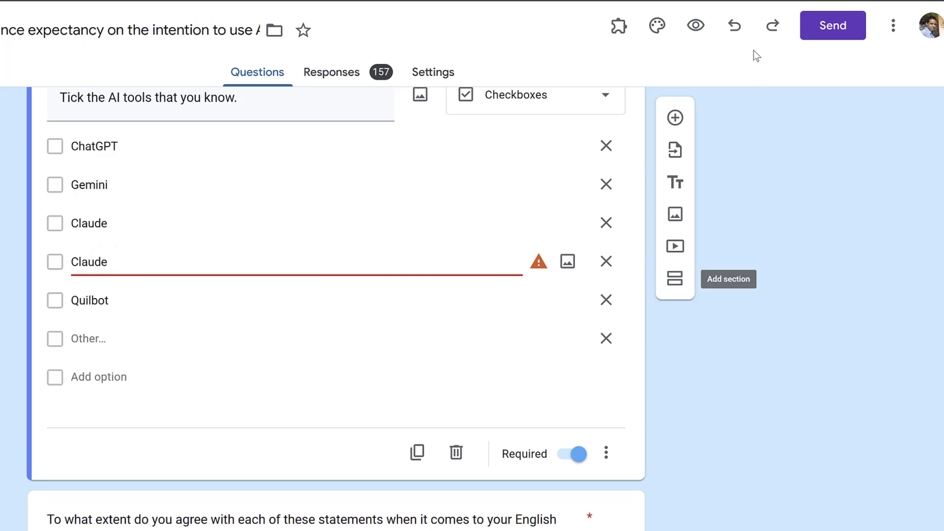
click(772, 104)
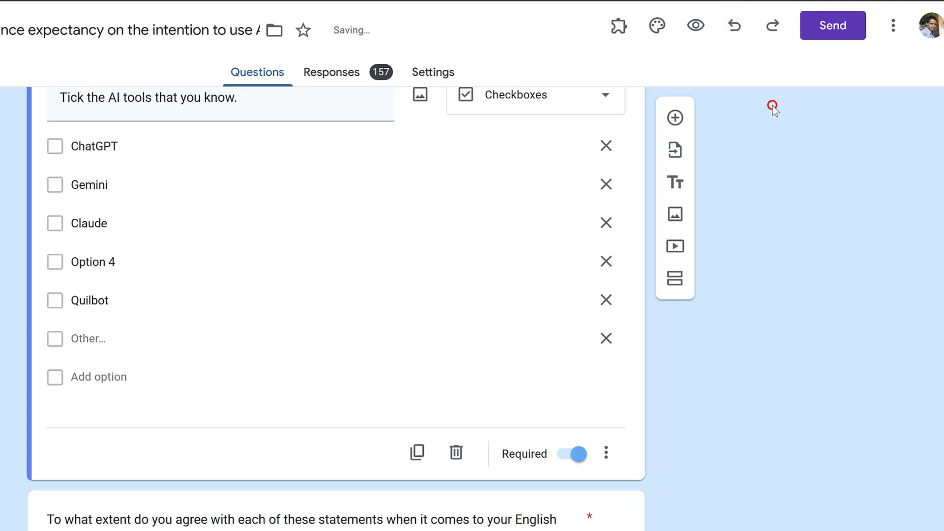
click(734, 27)
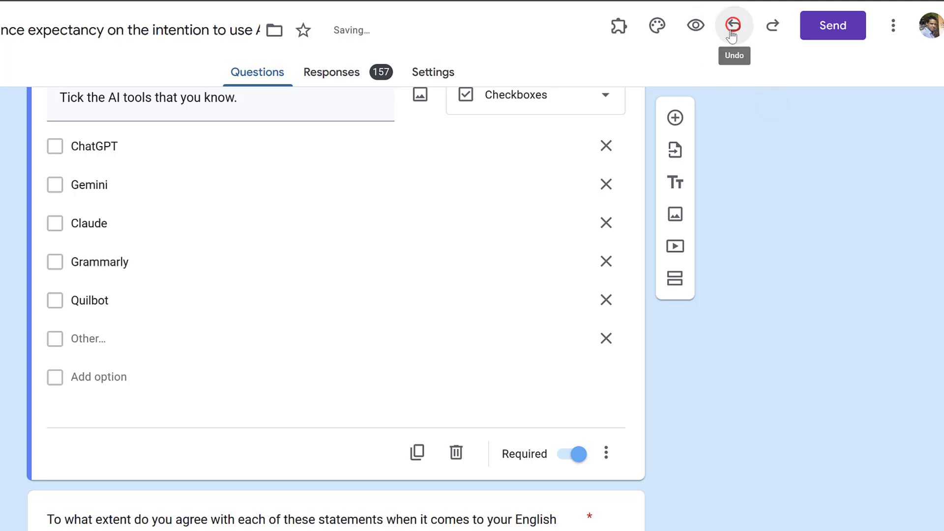
double_click(133, 261)
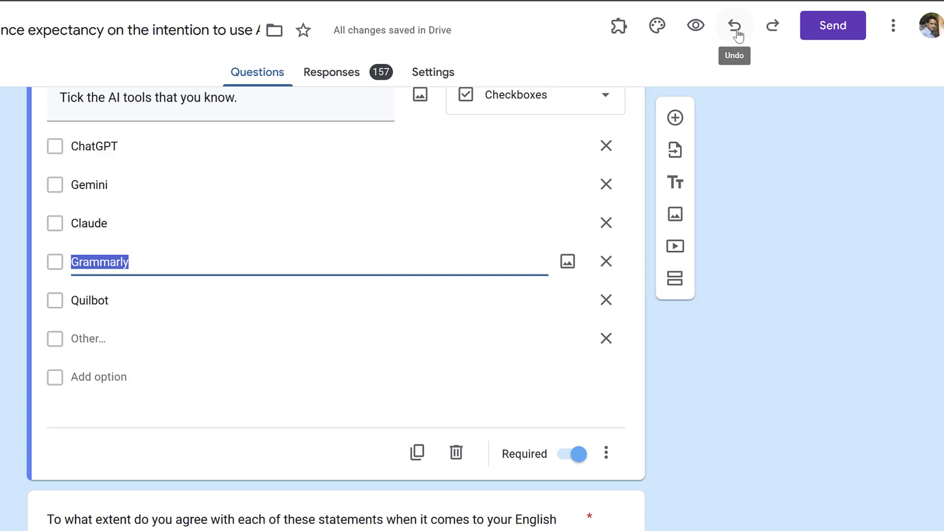
right_click(105, 259)
click(163, 335)
key(alt+Tab)
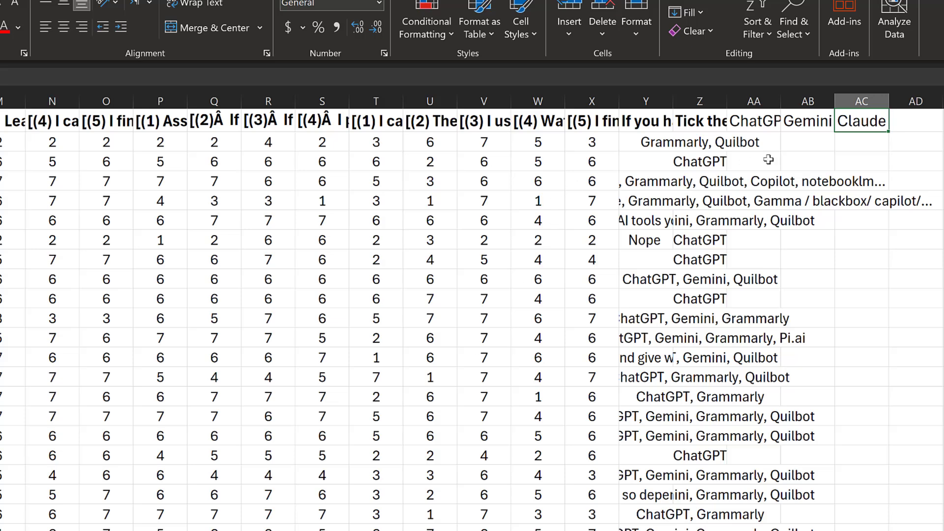
click(899, 122)
key(ctrl+v)
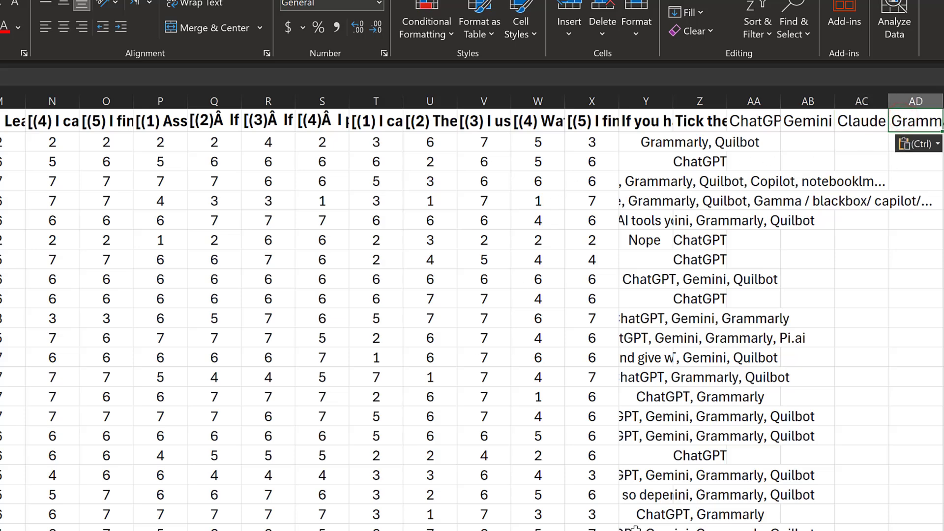
Copy Quilbot from the form and paste it into header cell AE1
scroll(472, 315, right, 1)
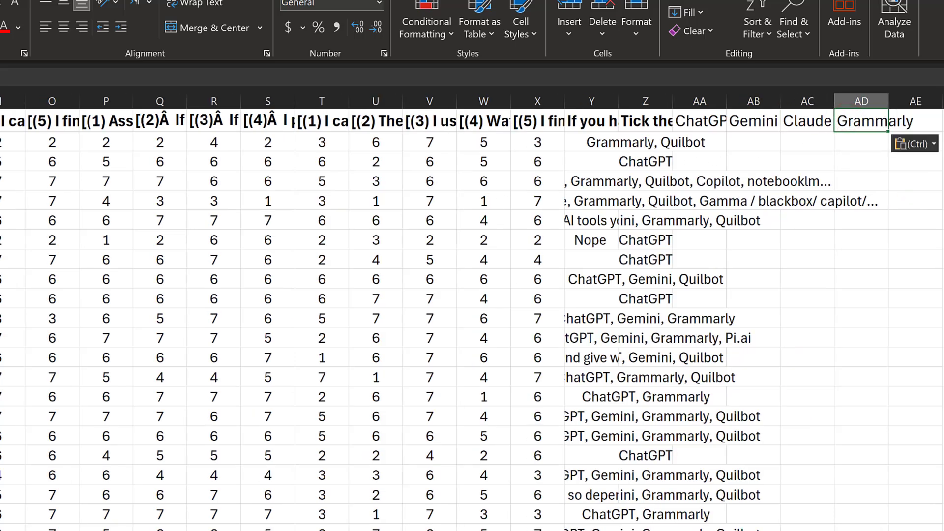
key(alt+Tab)
double_click(93, 301)
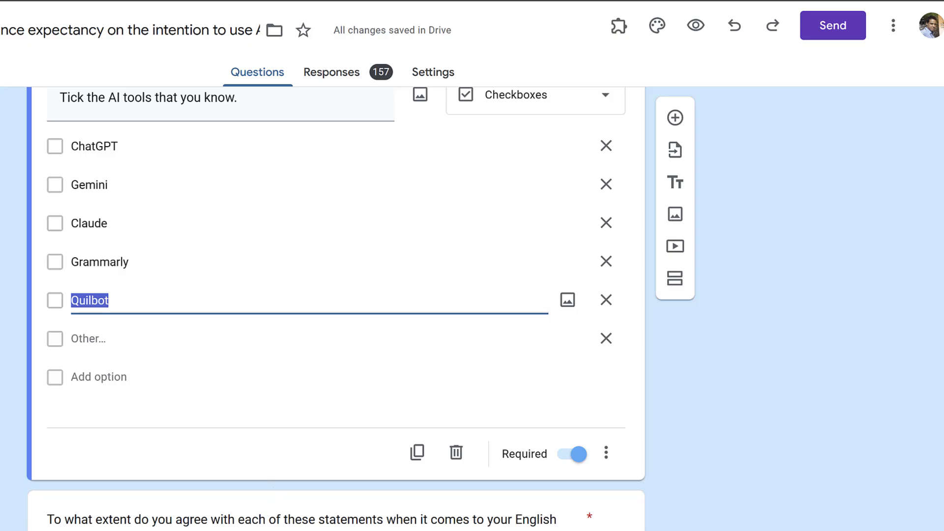
key(alt+Tab)
click(908, 124)
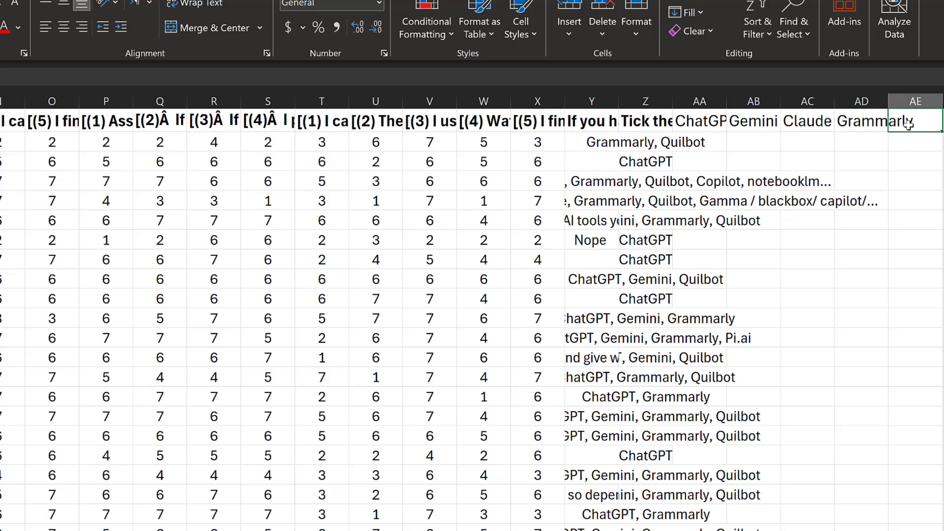
key(ctrl+v)
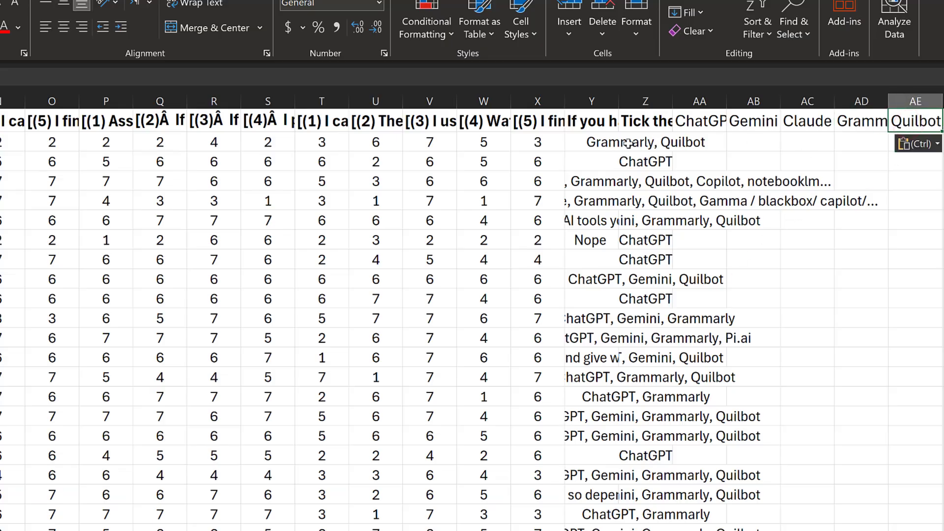